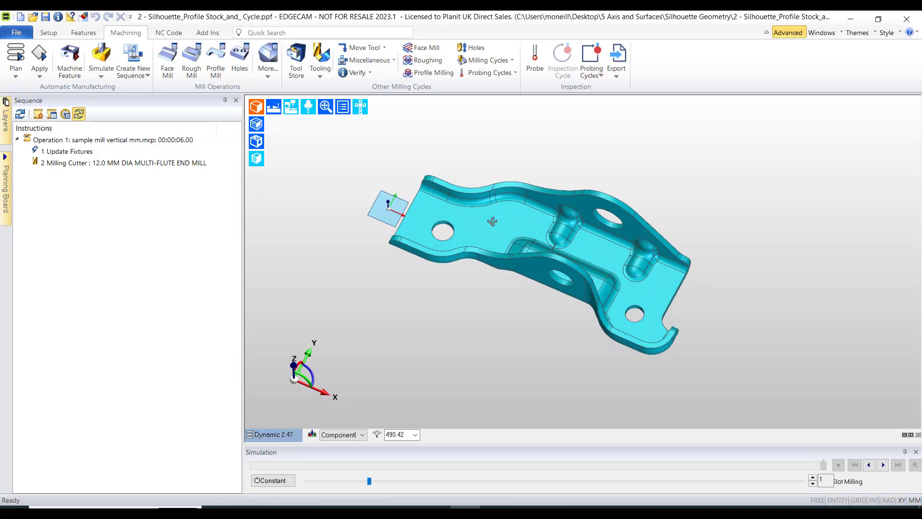
Create a Profiling cycle with the model type set to Solid, machining the whole Seat Bracket body
{"action": "middle_click_drag", "start_coordinate": [481, 192], "coordinate": [515, 200]}
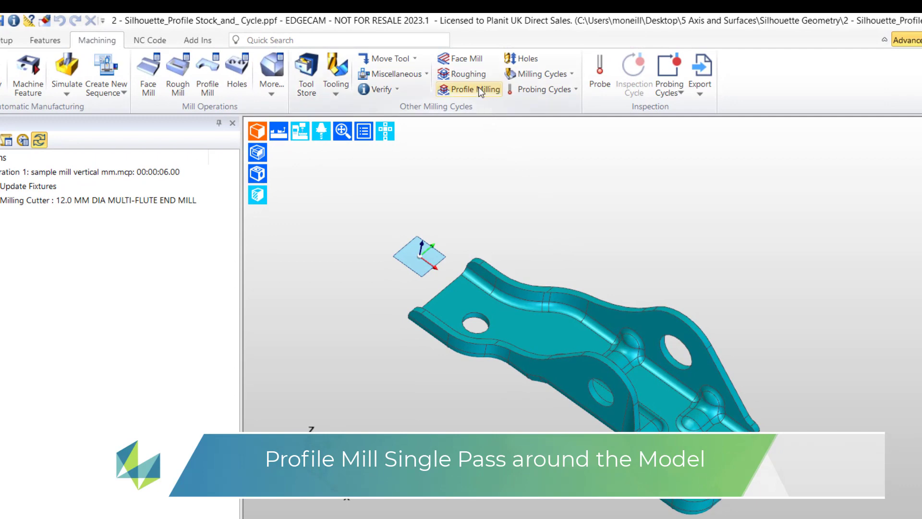
{"action": "left_click", "coordinate": [478, 88]}
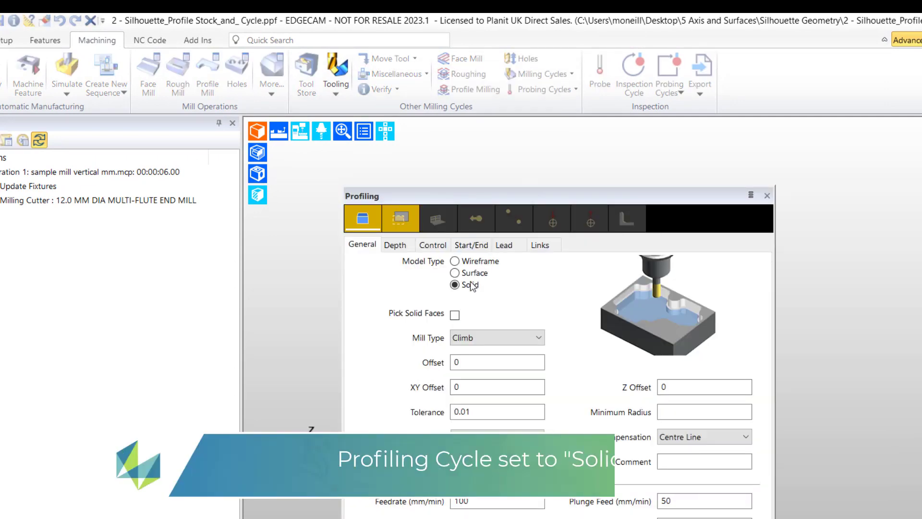
{"action": "left_click", "coordinate": [468, 287]}
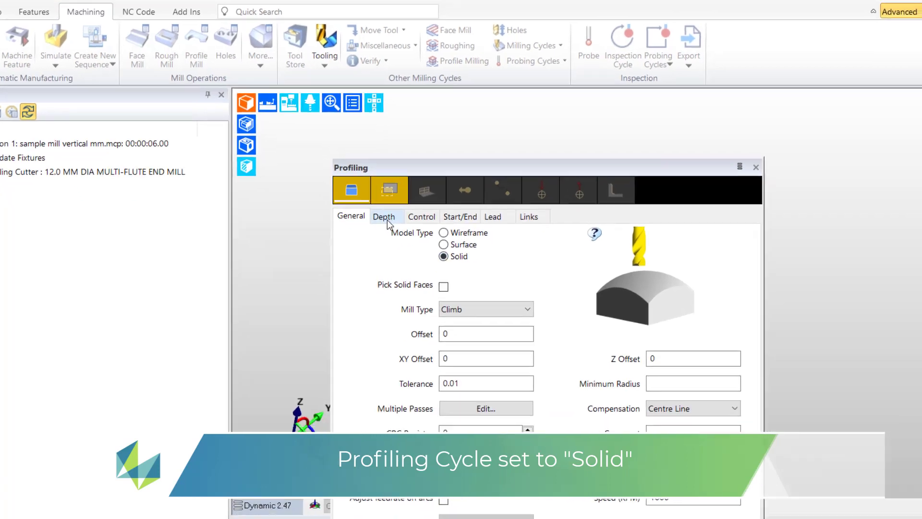
{"action": "left_click", "coordinate": [395, 245]}
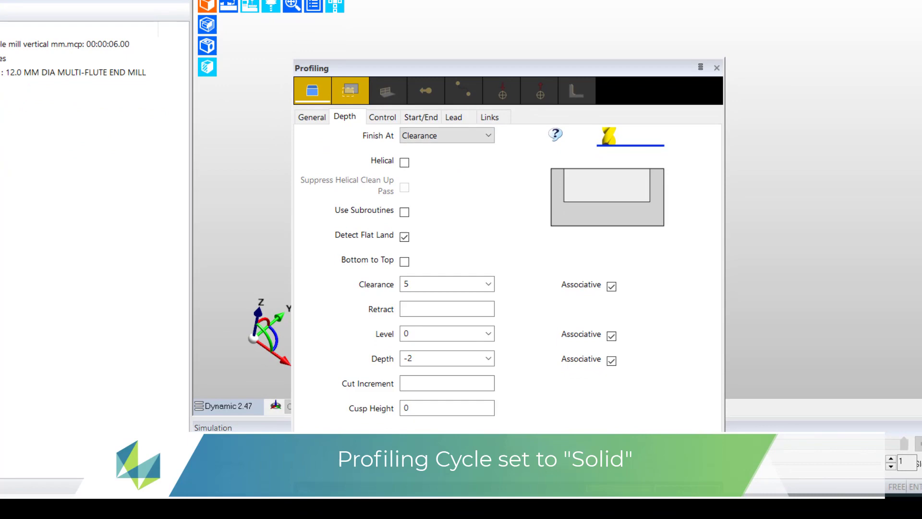
{"action": "left_click", "coordinate": [350, 91]}
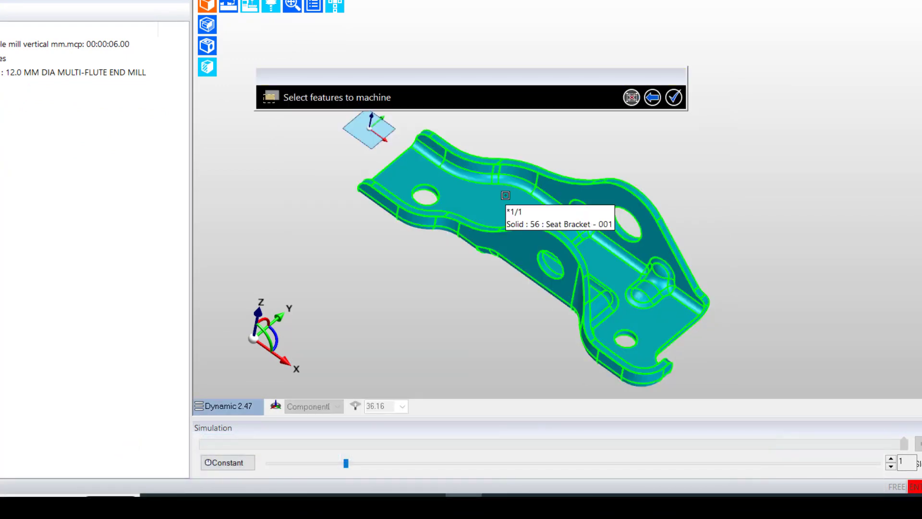
{"action": "left_click", "coordinate": [506, 195]}
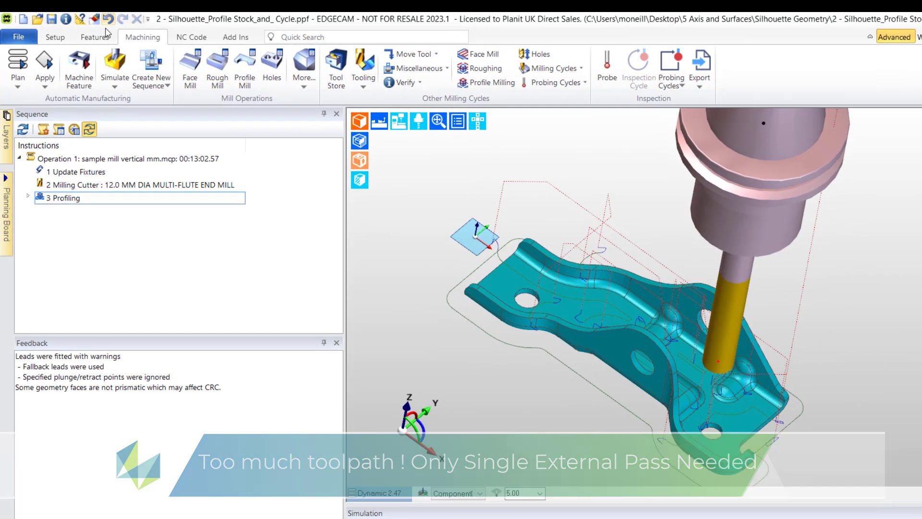
Set the Feature Finder to search for 2D bosses instead of 2D pockets
{"action": "left_click", "coordinate": [90, 35]}
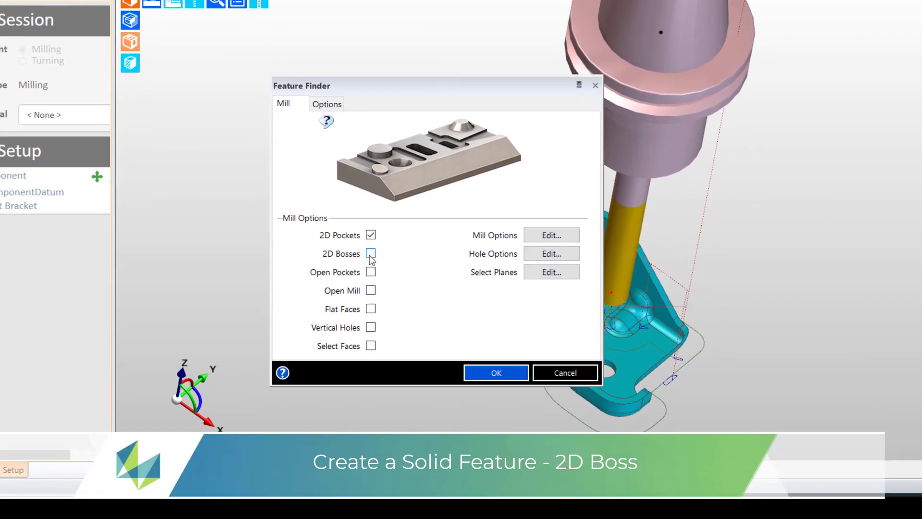
{"action": "left_click", "coordinate": [371, 253]}
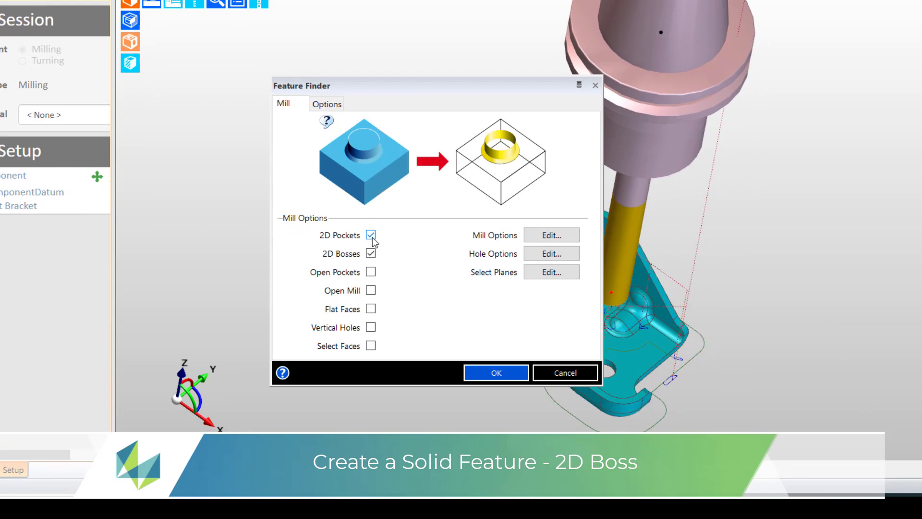
{"action": "left_click", "coordinate": [371, 235]}
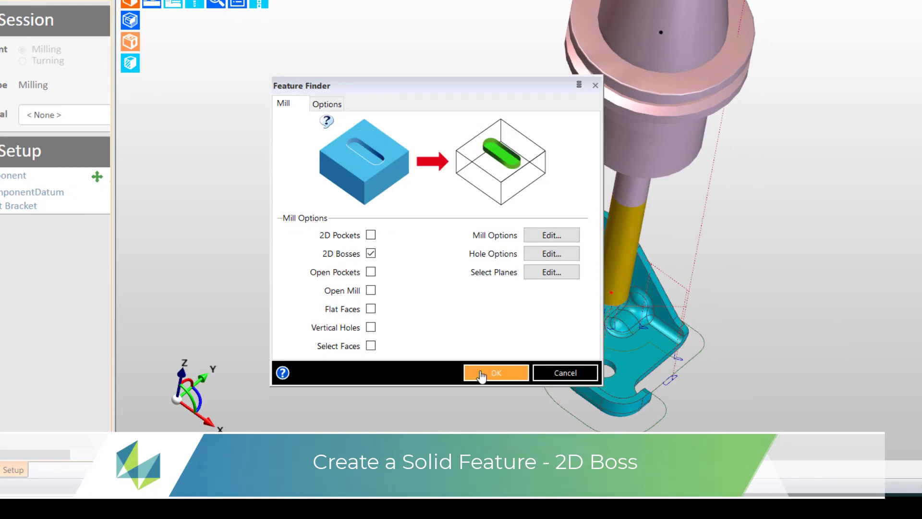
Set the Feature Finder mill options to contour and 3D bosses instead of contour and 3D pockets, and run the feature search
{"action": "left_click", "coordinate": [538, 240]}
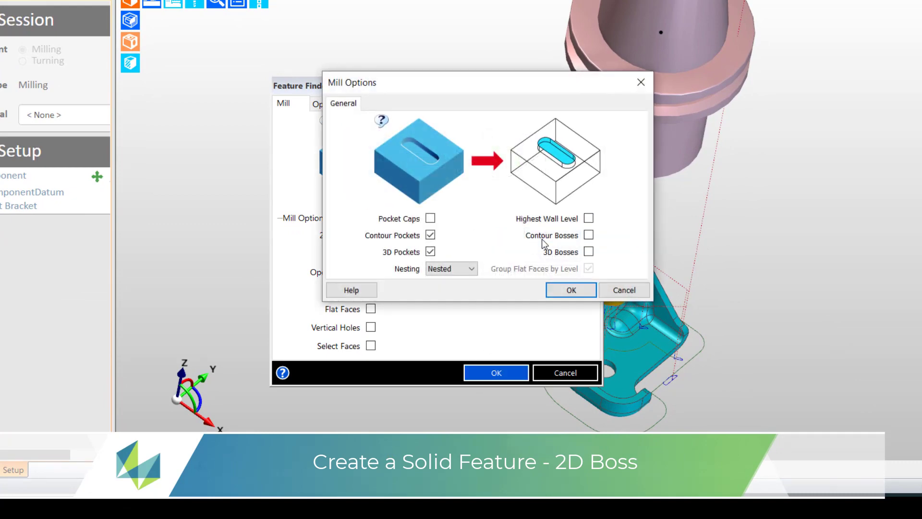
{"action": "left_click", "coordinate": [589, 234]}
{"action": "left_click", "coordinate": [588, 252]}
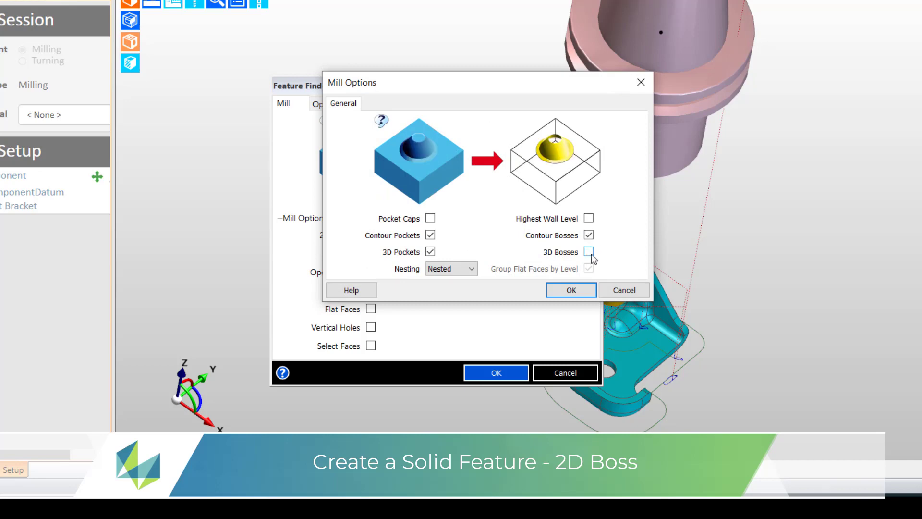
{"action": "left_click", "coordinate": [430, 252]}
{"action": "left_click", "coordinate": [430, 235]}
{"action": "left_click", "coordinate": [562, 290]}
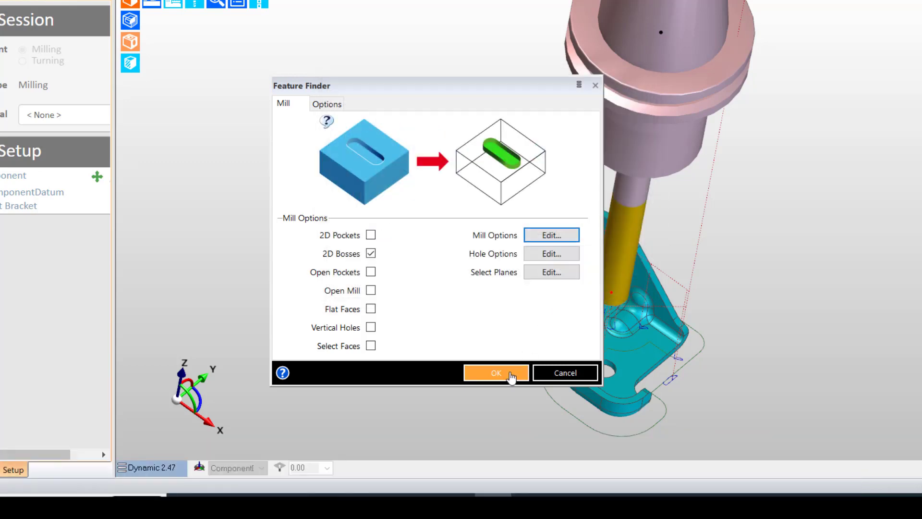
{"action": "left_click", "coordinate": [497, 373]}
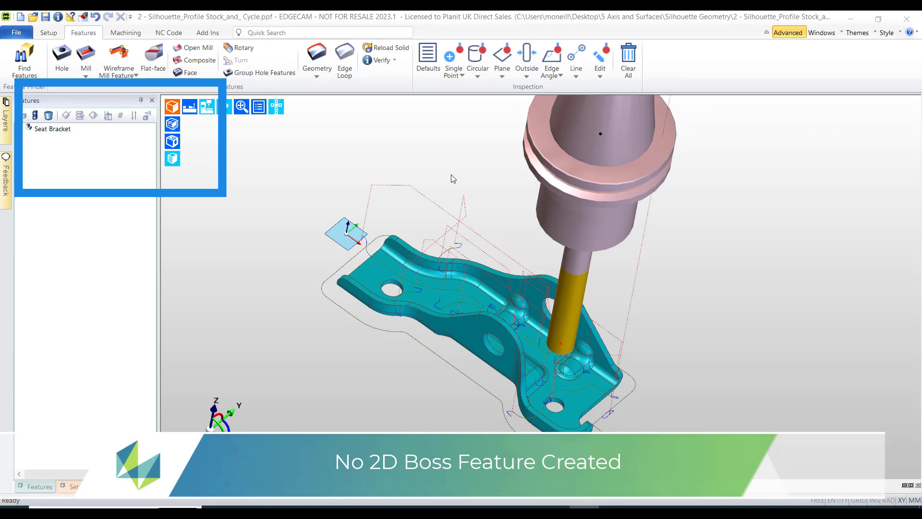
Delete the Profiling cycle from the machining sequence and launch the machining simulation
{"action": "left_click", "coordinate": [133, 32]}
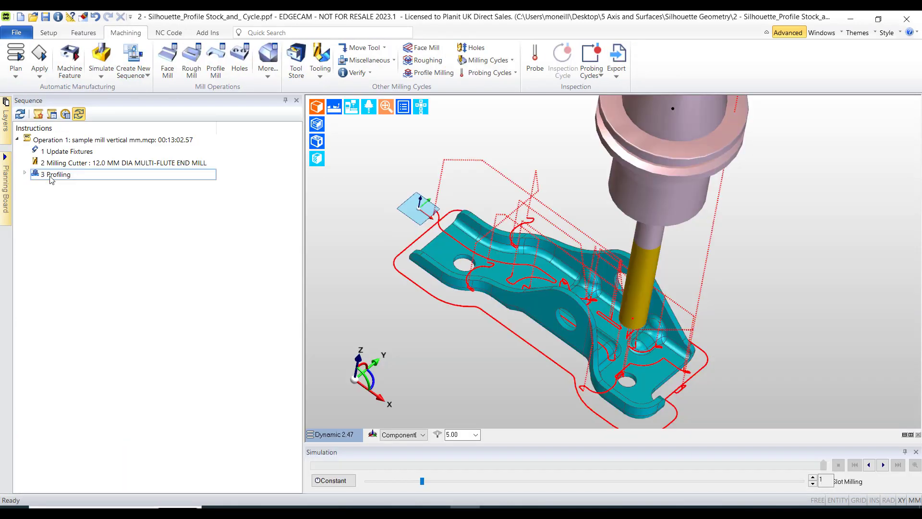
{"action": "right_click", "coordinate": [51, 178]}
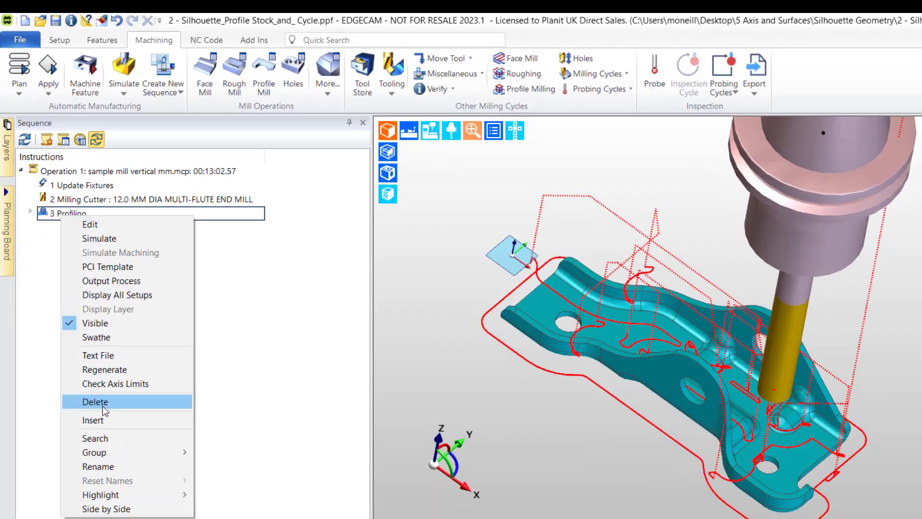
{"action": "left_click", "coordinate": [78, 329]}
{"action": "left_click", "coordinate": [99, 55]}
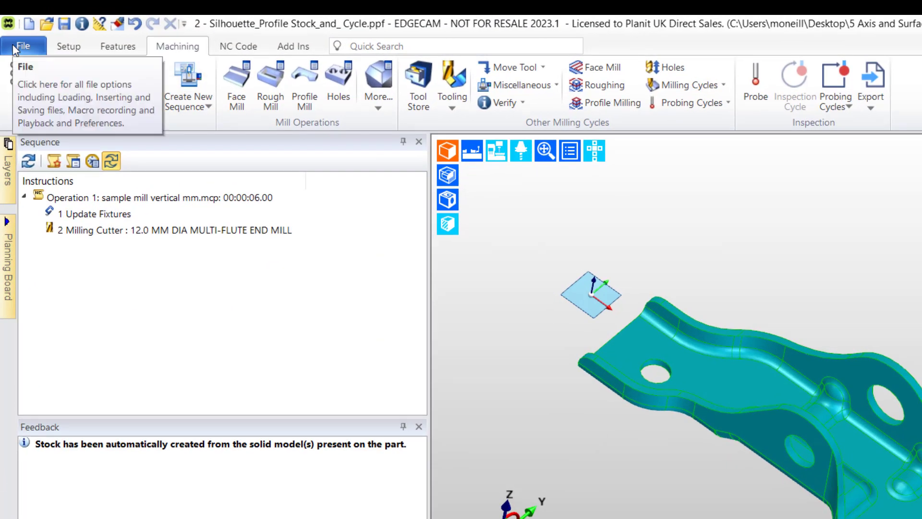
Turn off Auto Stock from Model in the Solids preferences
{"action": "left_click", "coordinate": [13, 44]}
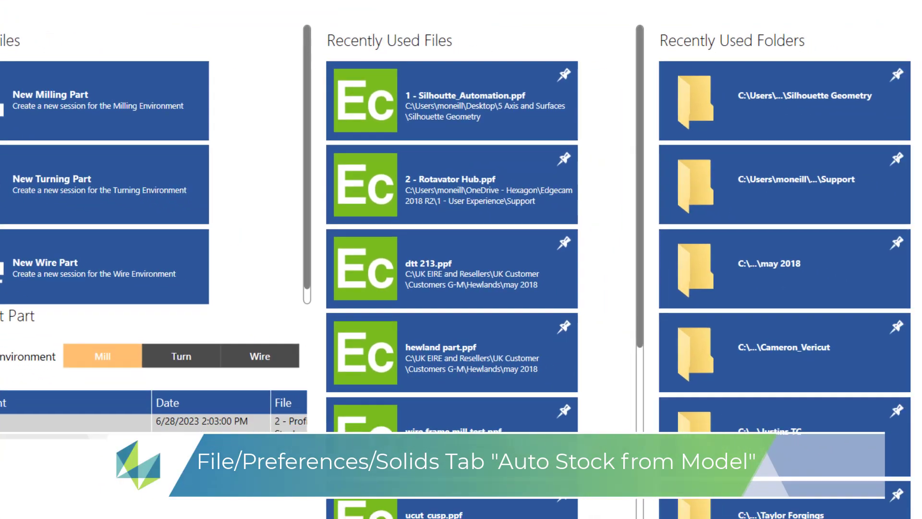
{"action": "left_click", "coordinate": [26, 321]}
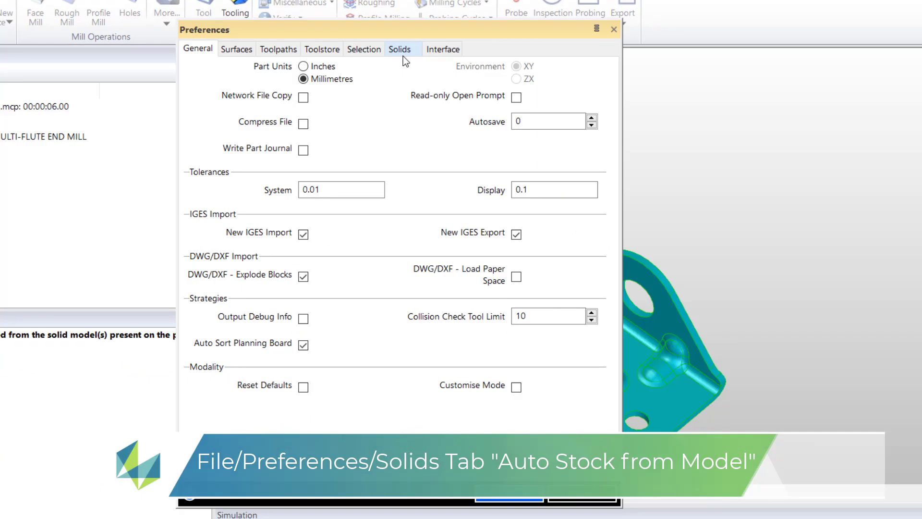
{"action": "left_click", "coordinate": [399, 48]}
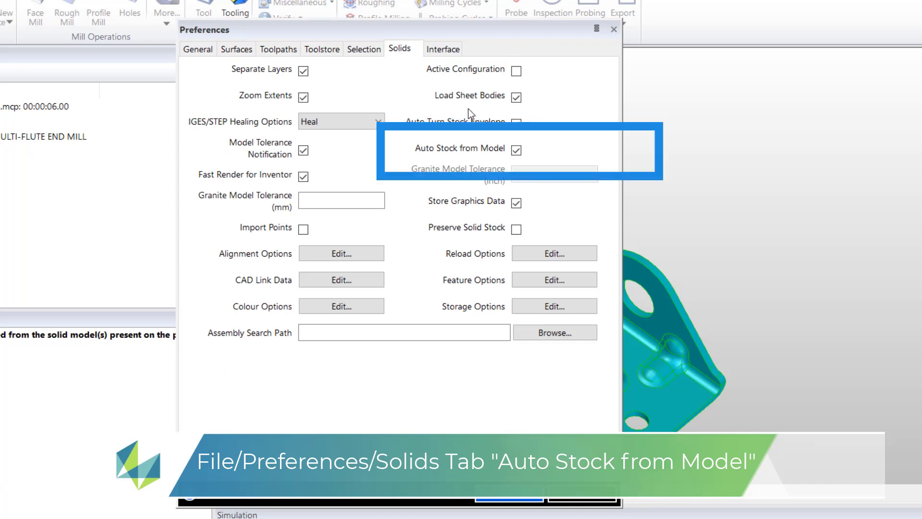
{"action": "left_click", "coordinate": [516, 150]}
{"action": "left_click", "coordinate": [528, 498]}
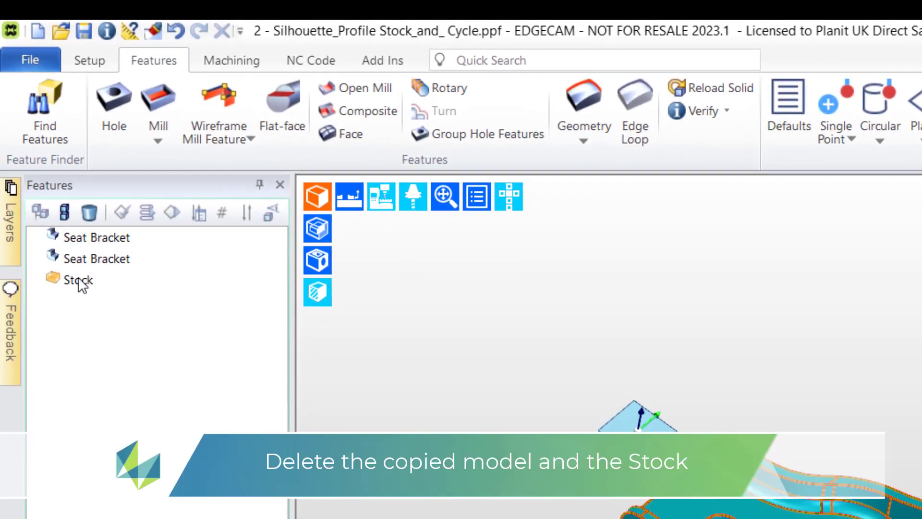
Delete the copied Seat Bracket model and the Stock from the features list
{"action": "left_click", "coordinate": [79, 281]}
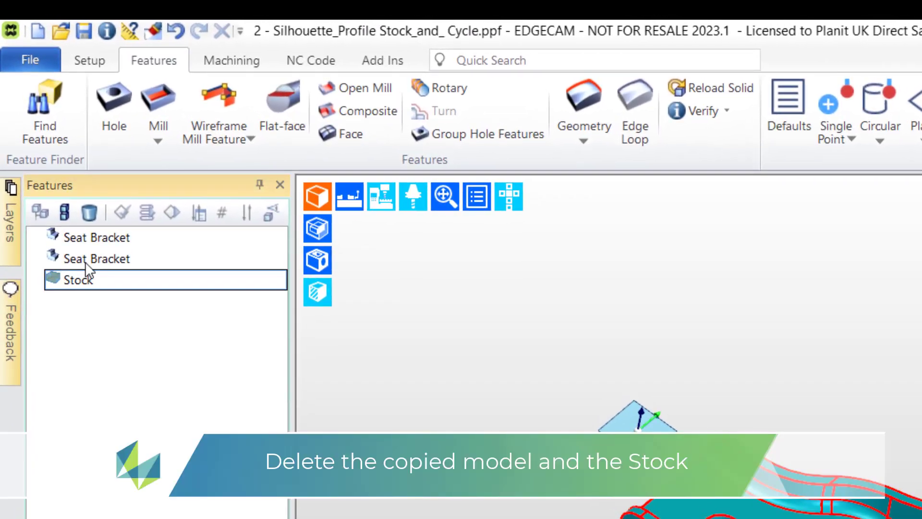
{"action": "left_click", "coordinate": [85, 261]}
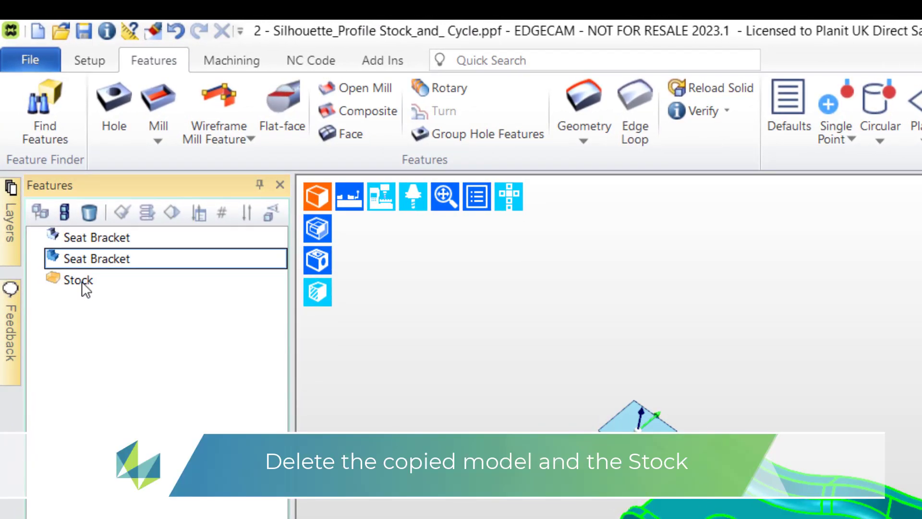
{"action": "left_click", "coordinate": [81, 281], "text": "ctrl"}
{"action": "right_click", "coordinate": [81, 281]}
{"action": "left_click", "coordinate": [129, 315]}
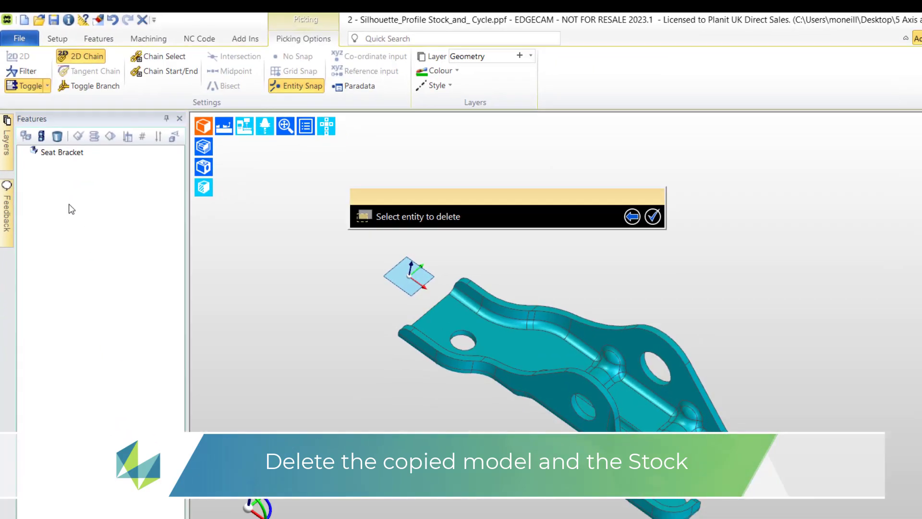
{"action": "key", "text": "Escape"}
Try to define a stock with the shape set to Profile and a khaki yellow colour on the Stock layer
{"action": "left_click", "coordinate": [58, 39]}
{"action": "left_click", "coordinate": [239, 93]}
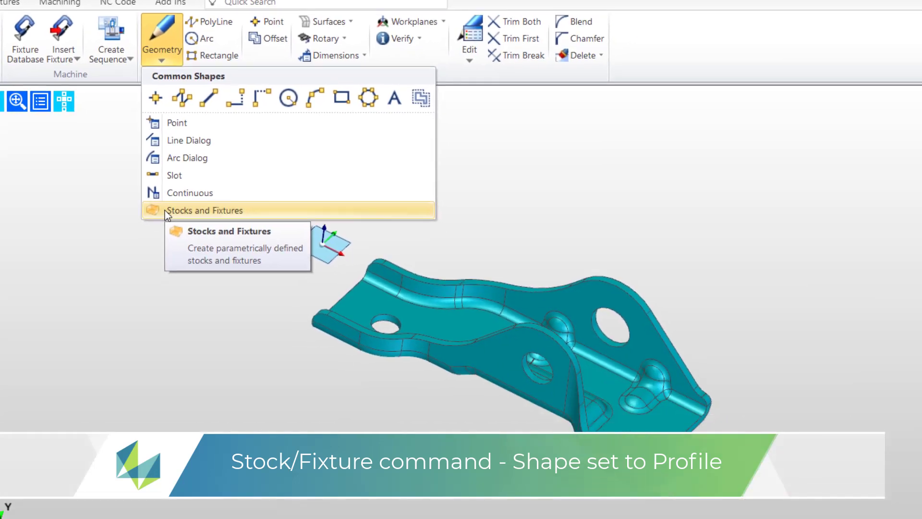
{"action": "left_click", "coordinate": [347, 319]}
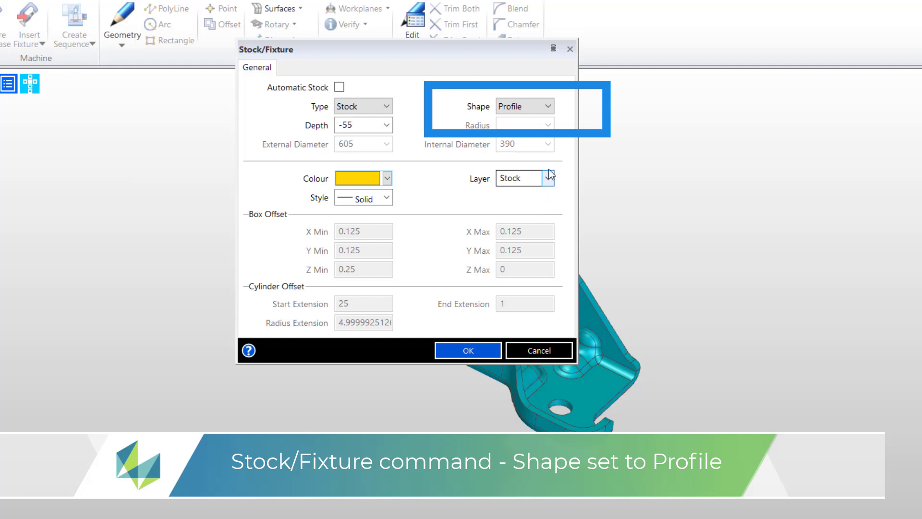
{"action": "left_click", "coordinate": [545, 107]}
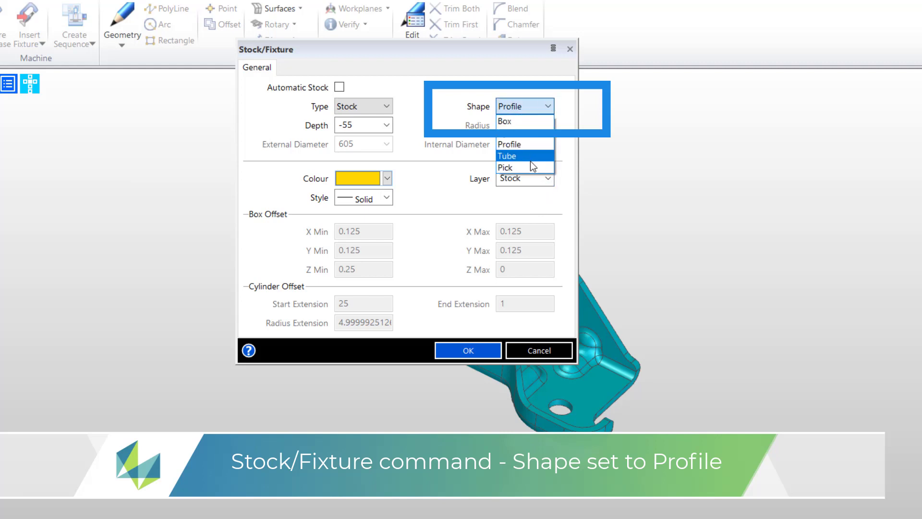
{"action": "left_click", "coordinate": [533, 143]}
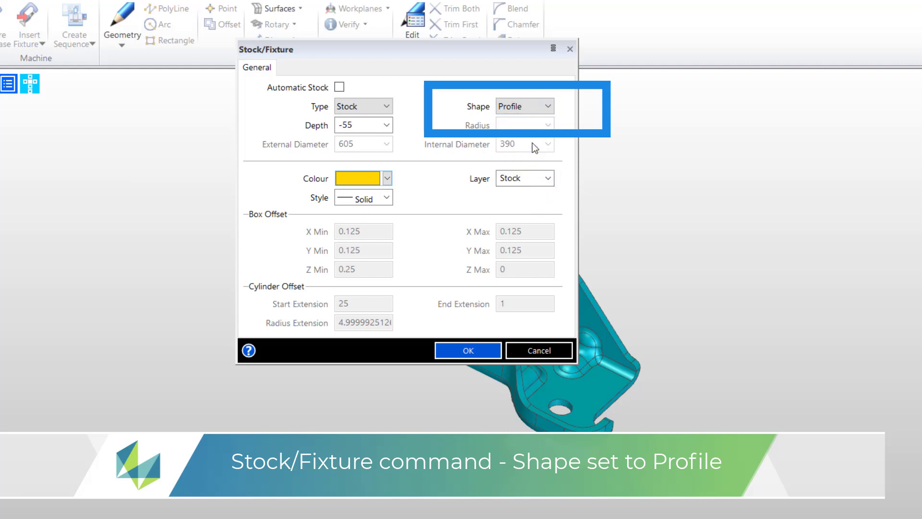
{"action": "left_click", "coordinate": [387, 179]}
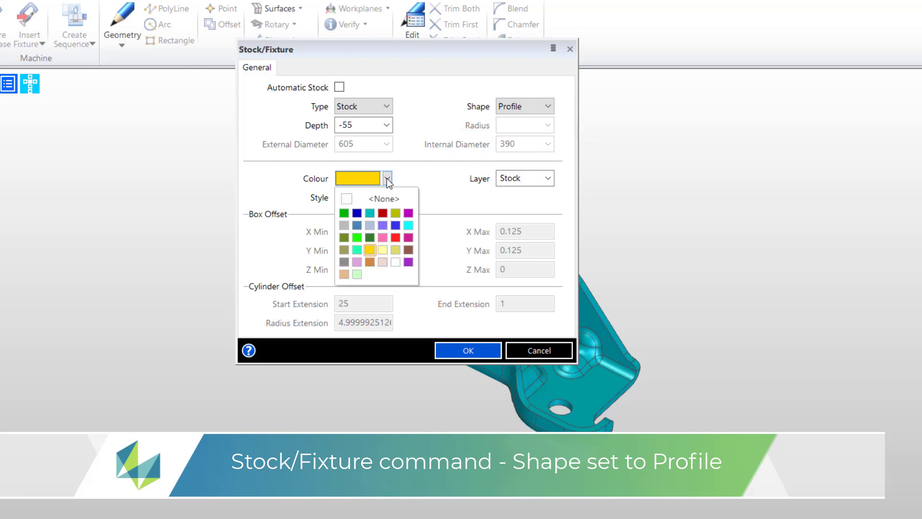
{"action": "left_click", "coordinate": [394, 250]}
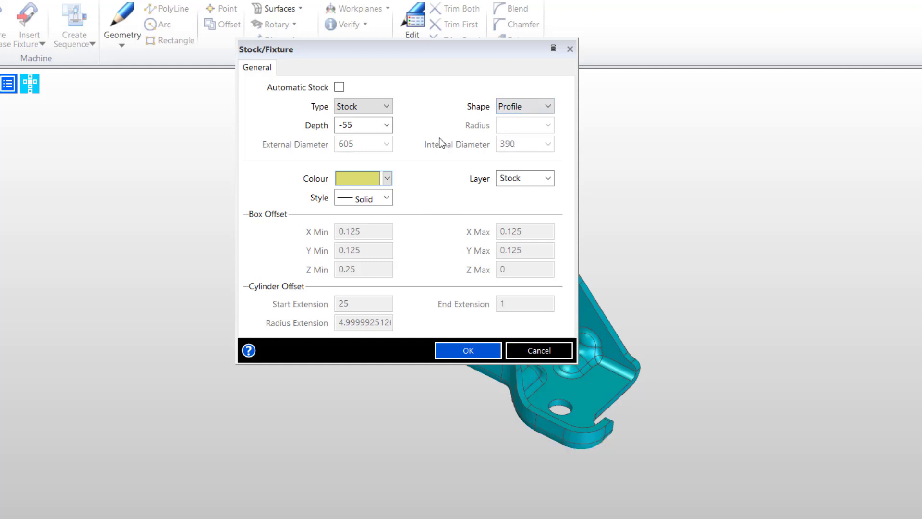
{"action": "left_click", "coordinate": [452, 351]}
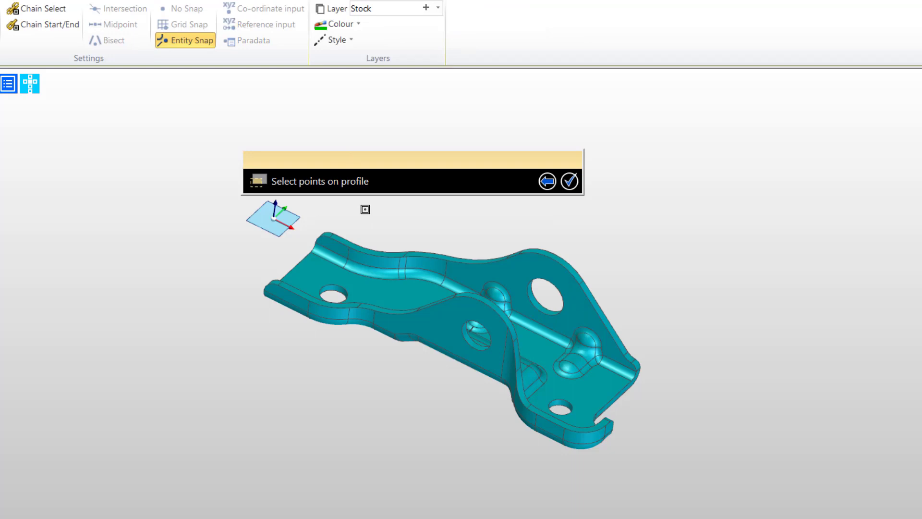
{"action": "key", "text": "Escape"}
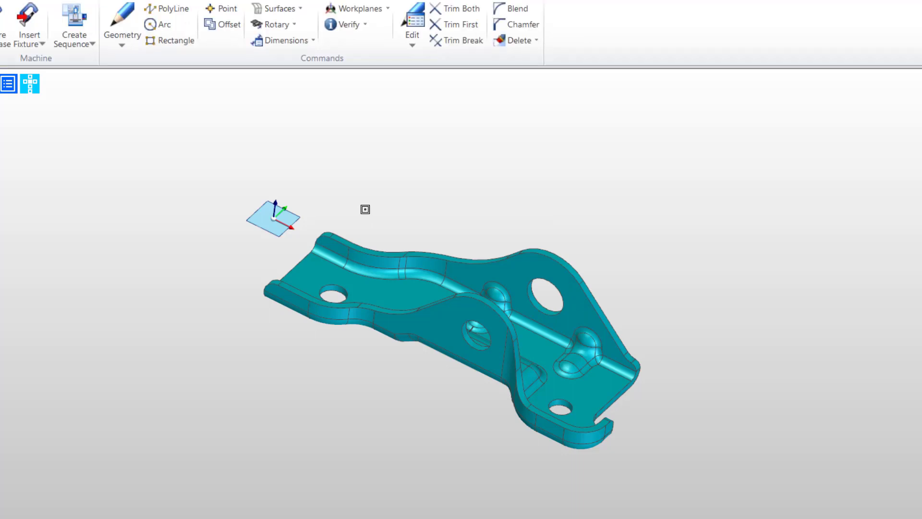
Create Body/Faces Silhouette geometry from the whole Seat Bracket body on the Stock layer
{"action": "middle_click_drag", "start_coordinate": [365, 209], "coordinate": [394, 272]}
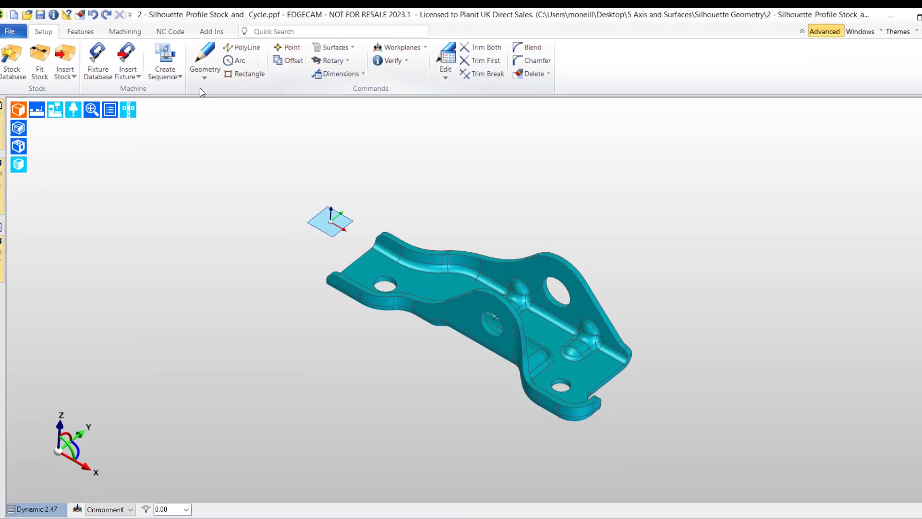
{"action": "left_click", "coordinate": [80, 31]}
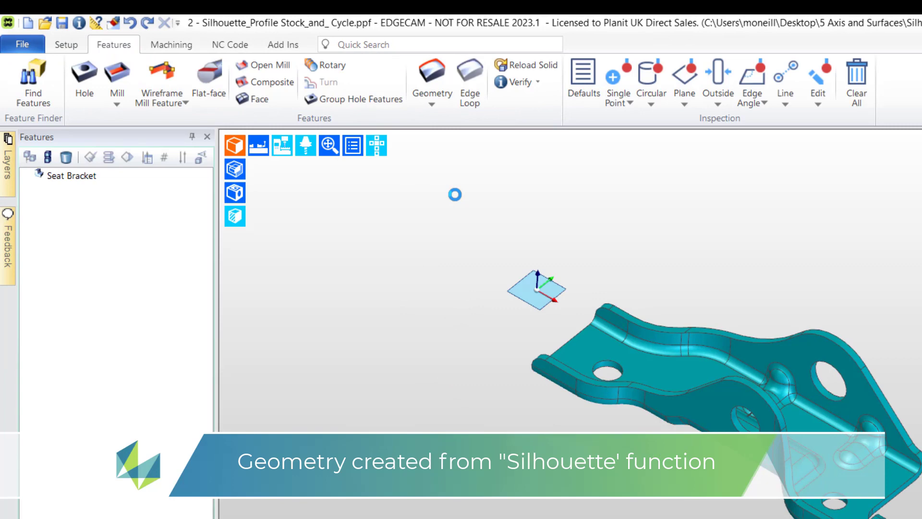
{"action": "left_click", "coordinate": [429, 78]}
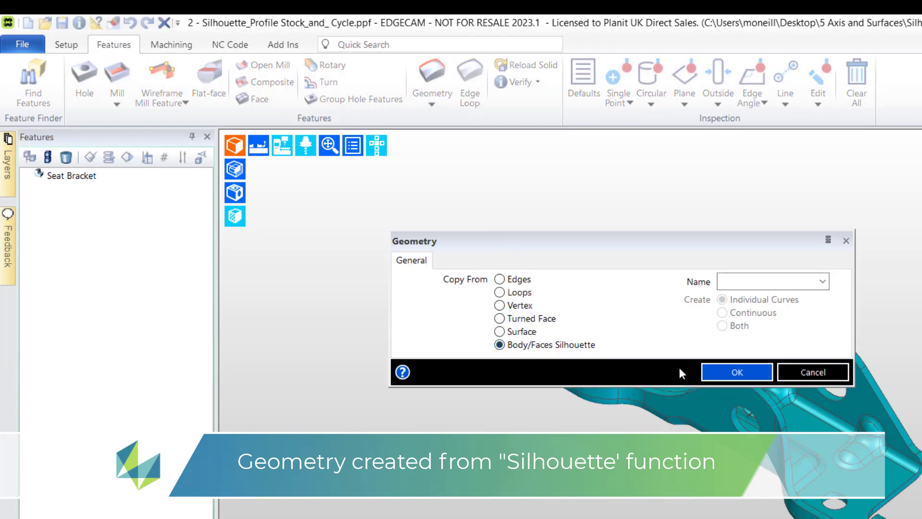
{"action": "left_click", "coordinate": [718, 375]}
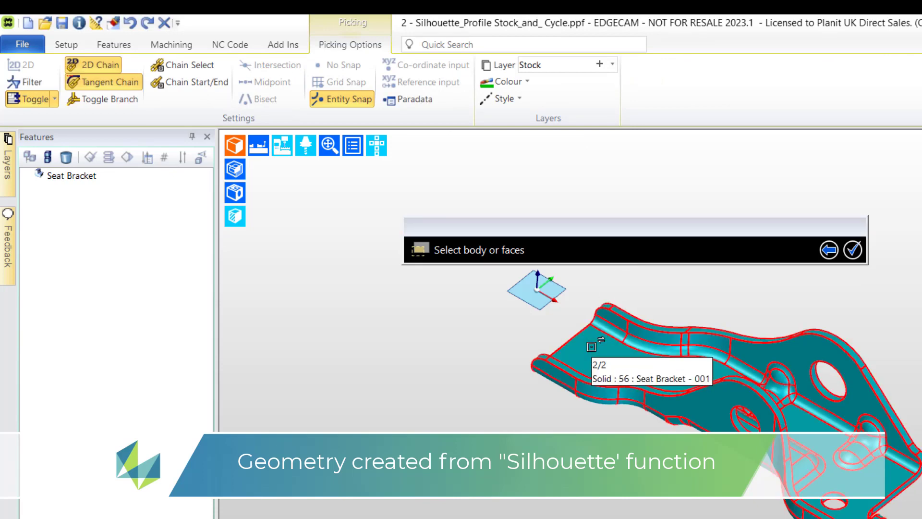
{"action": "left_click", "coordinate": [592, 347]}
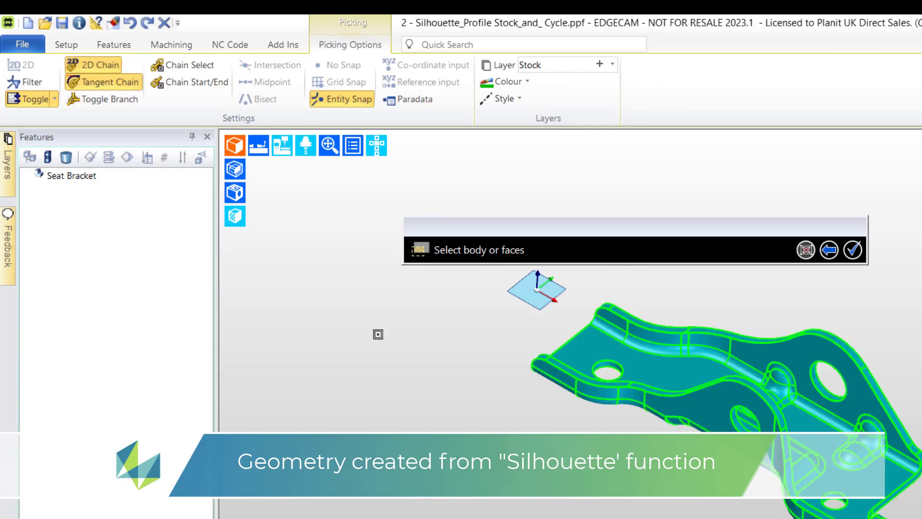
{"action": "right_click", "coordinate": [378, 333]}
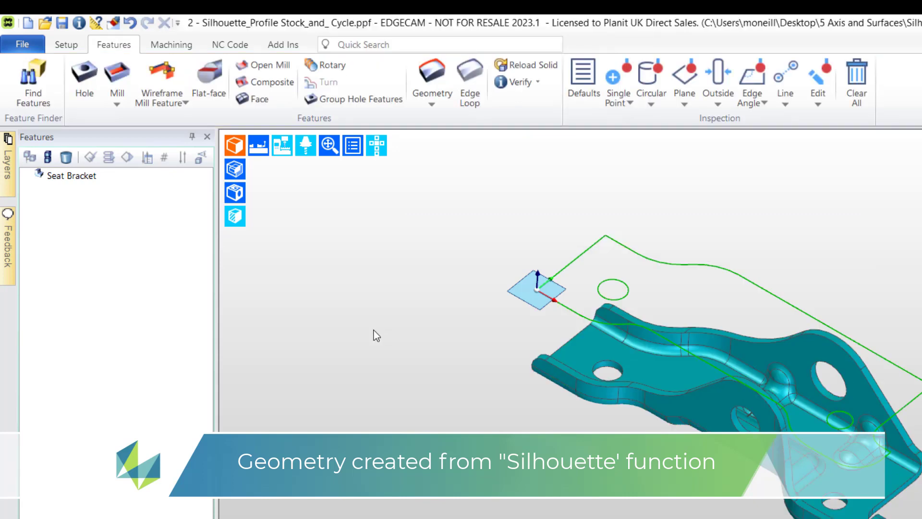
Display only the Stock layer so the silhouette geometry is isolated, and identify its outer outline
{"action": "left_click", "coordinate": [8, 189]}
{"action": "left_click", "coordinate": [45, 234]}
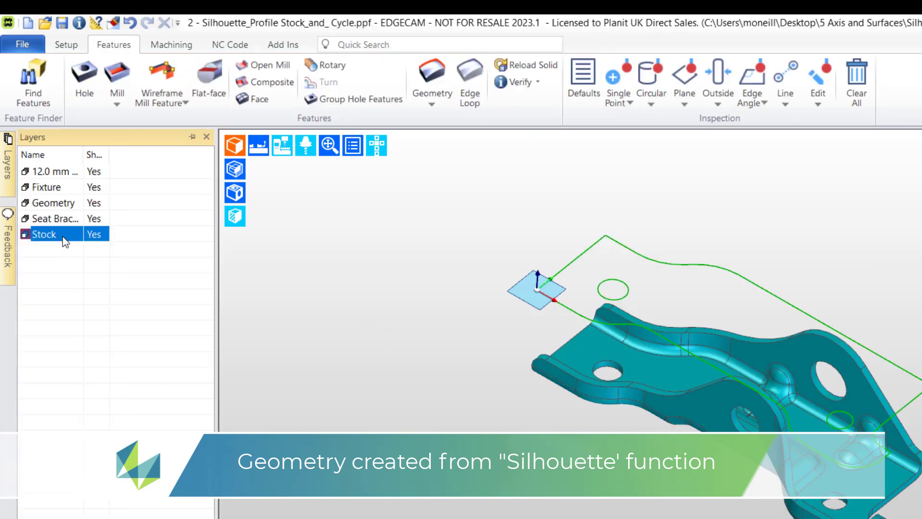
{"action": "right_click", "coordinate": [62, 234]}
{"action": "left_click", "coordinate": [116, 334]}
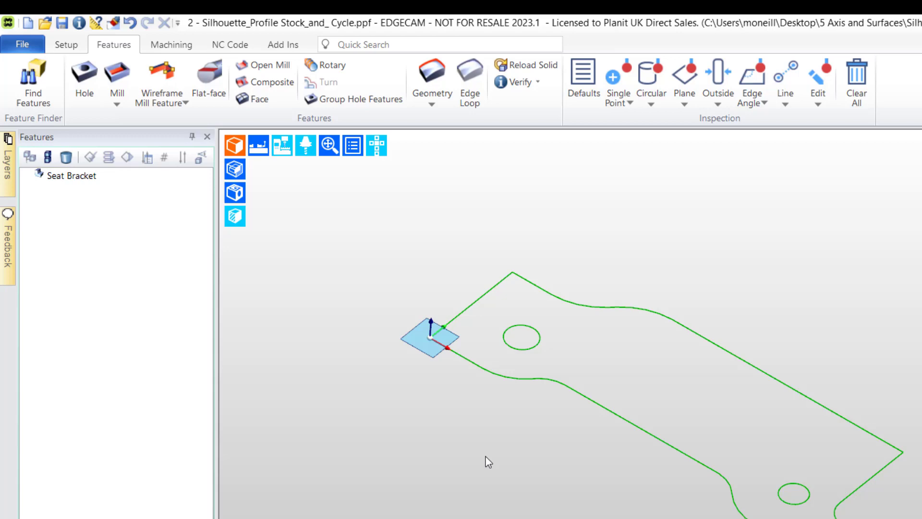
{"action": "mouse_move", "coordinate": [480, 276]}
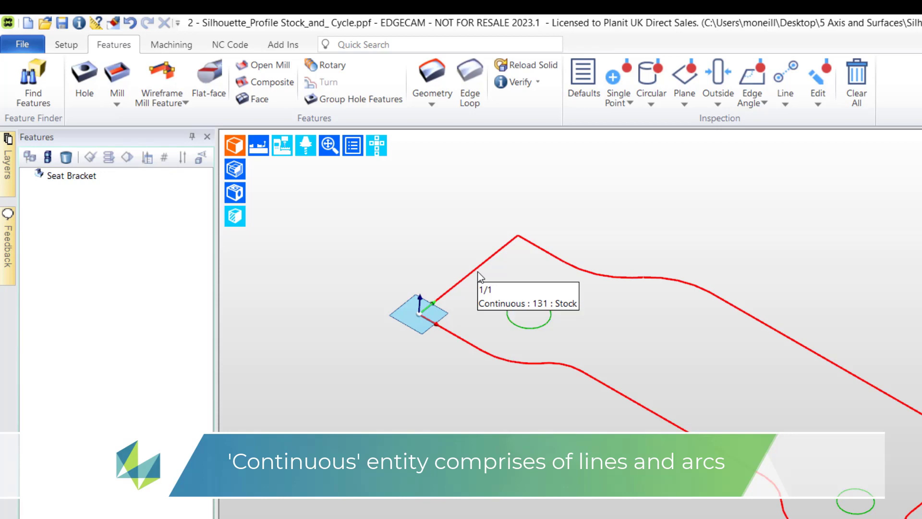
Offset the outer silhouette outline by 3 mm to the outside with round corners
{"action": "left_click", "coordinate": [64, 44]}
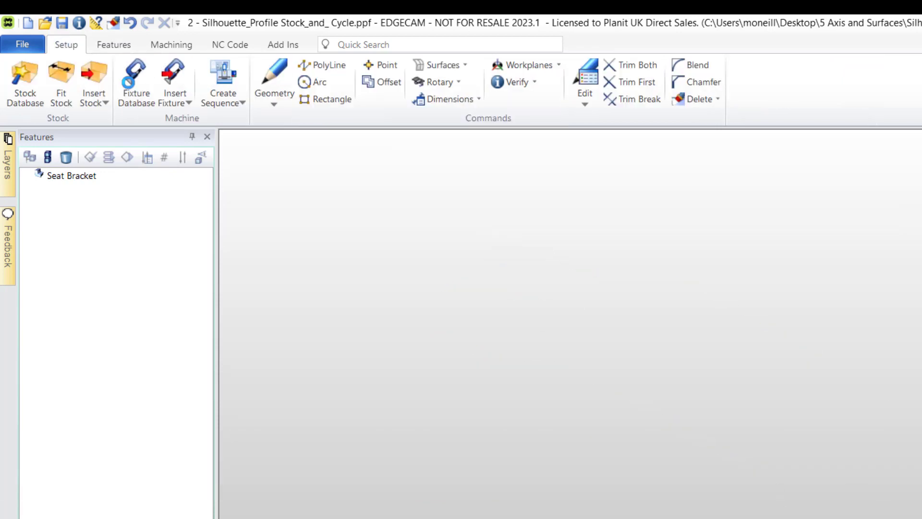
{"action": "left_click", "coordinate": [273, 103]}
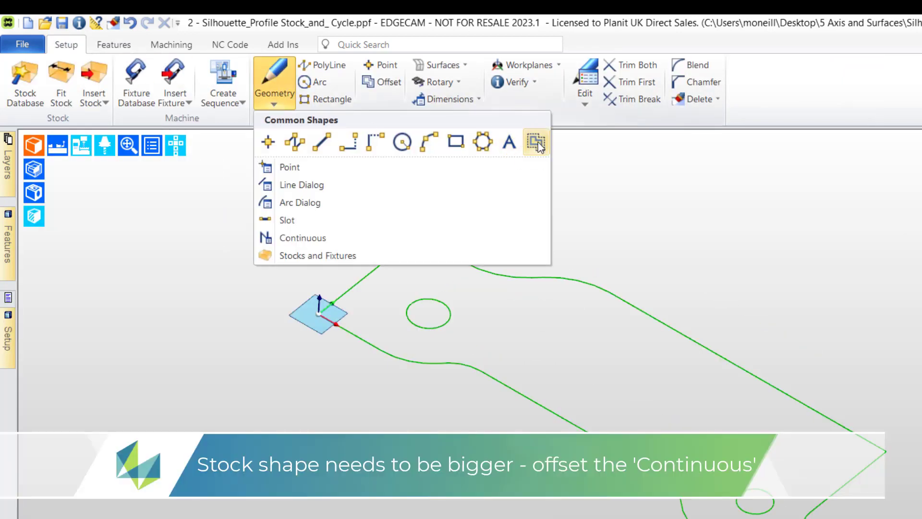
{"action": "left_click", "coordinate": [537, 142]}
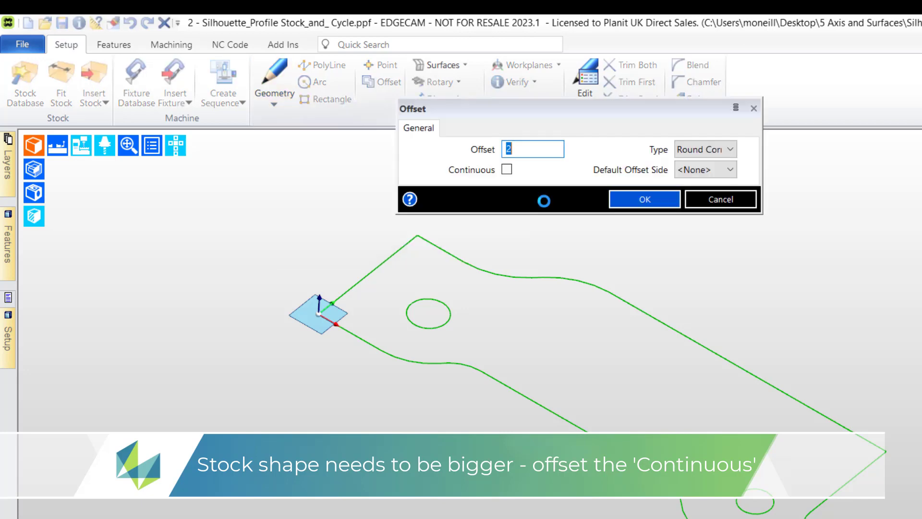
{"action": "double_click", "coordinate": [527, 154]}
{"action": "left_click", "coordinate": [705, 169]}
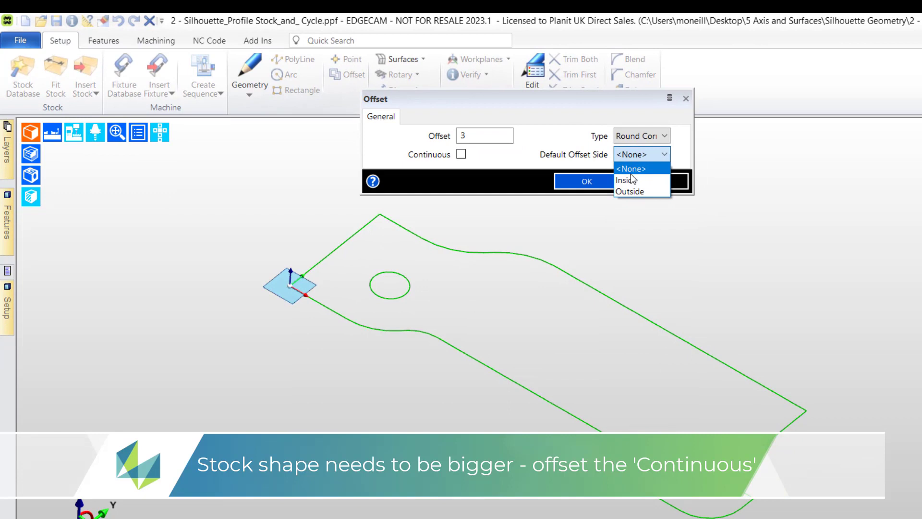
{"action": "left_click", "coordinate": [697, 208]}
{"action": "left_click", "coordinate": [585, 181]}
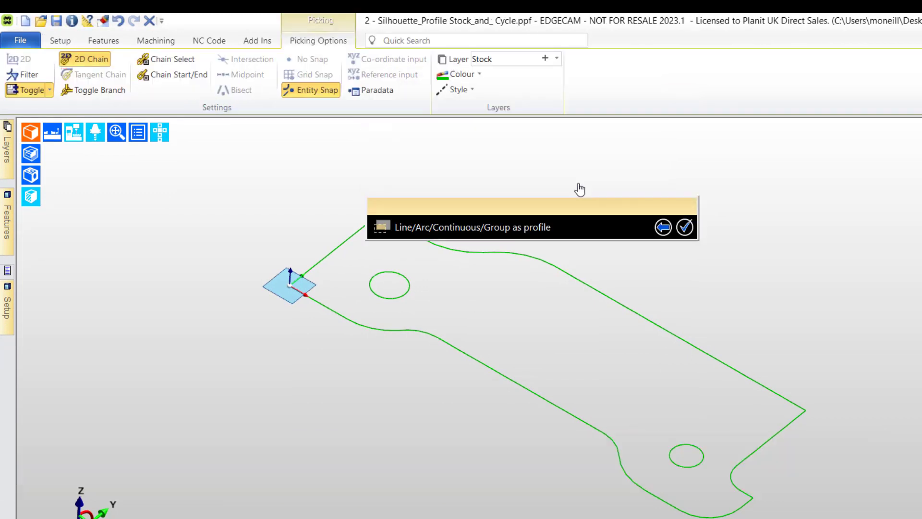
{"action": "left_click", "coordinate": [349, 241]}
{"action": "left_click_drag", "start_coordinate": [548, 220], "coordinate": [670, 219]}
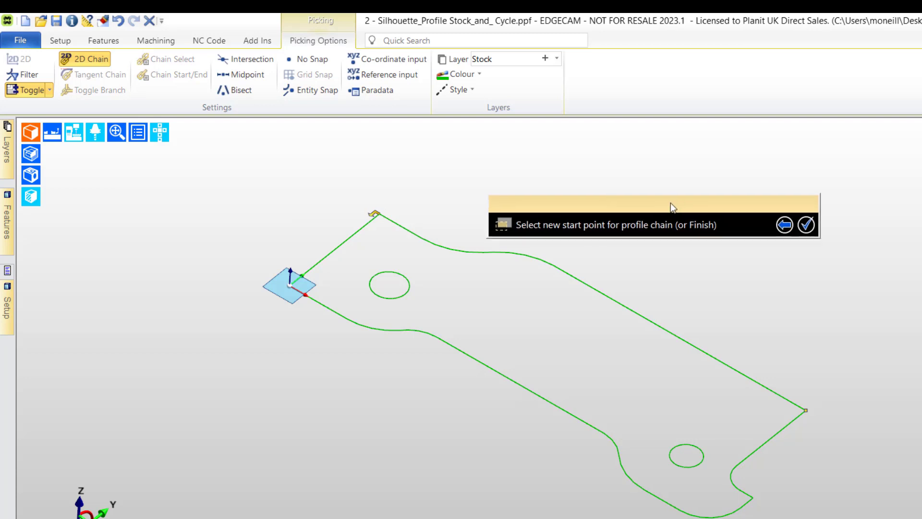
{"action": "right_click", "coordinate": [462, 192]}
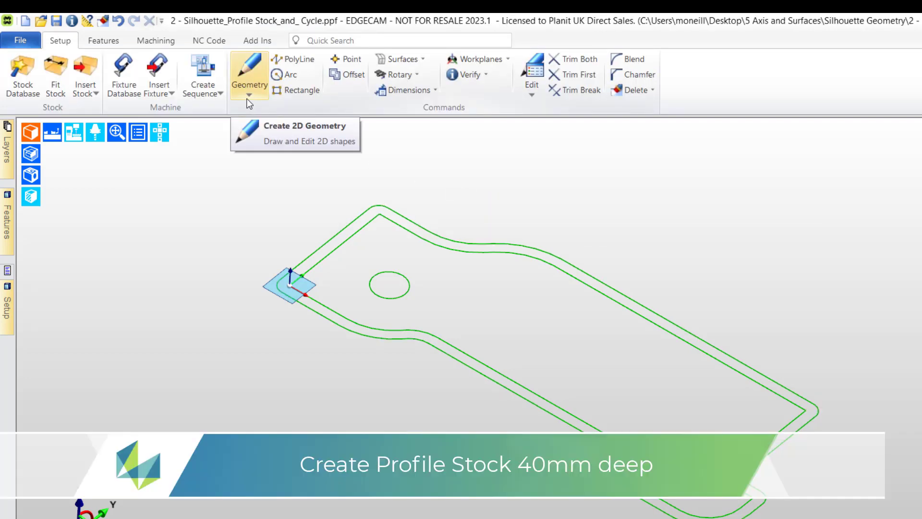
Create a Profile-shaped stock with a depth of -40 from the offset outline on the Stock layer
{"action": "left_click", "coordinate": [249, 95]}
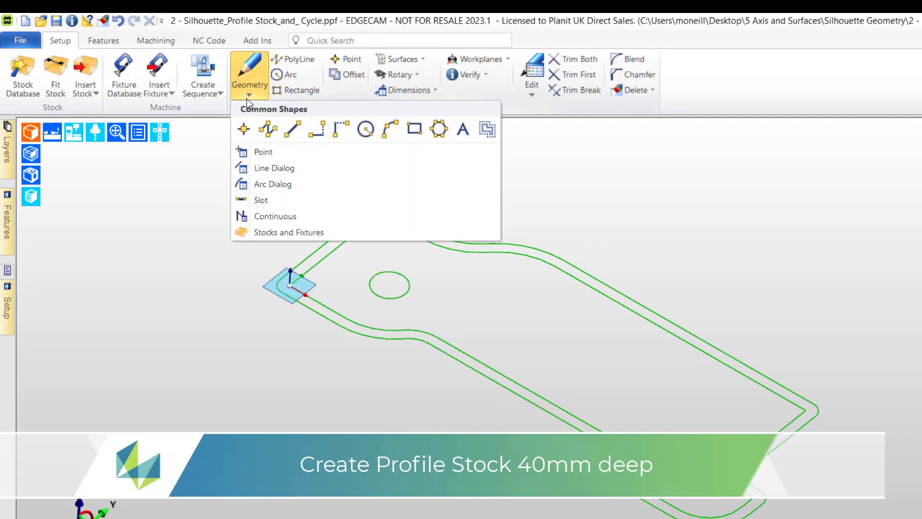
{"action": "left_click", "coordinate": [281, 233]}
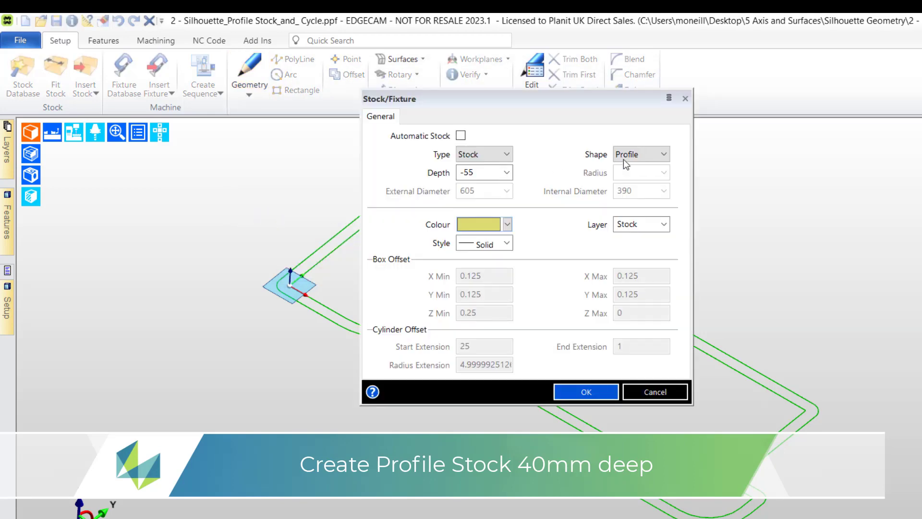
{"action": "double_click", "coordinate": [490, 175]}
{"action": "type", "text": "-40"}
{"action": "left_click", "coordinate": [586, 392]}
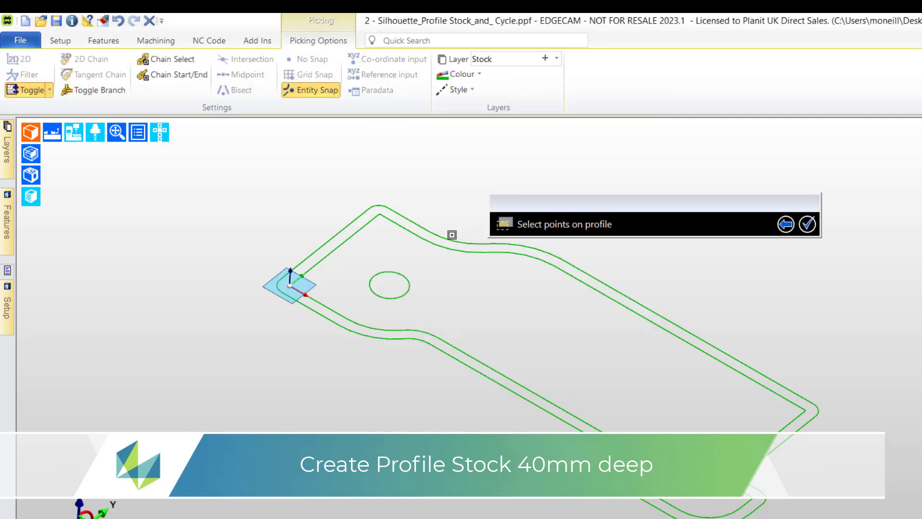
{"action": "left_click", "coordinate": [456, 240]}
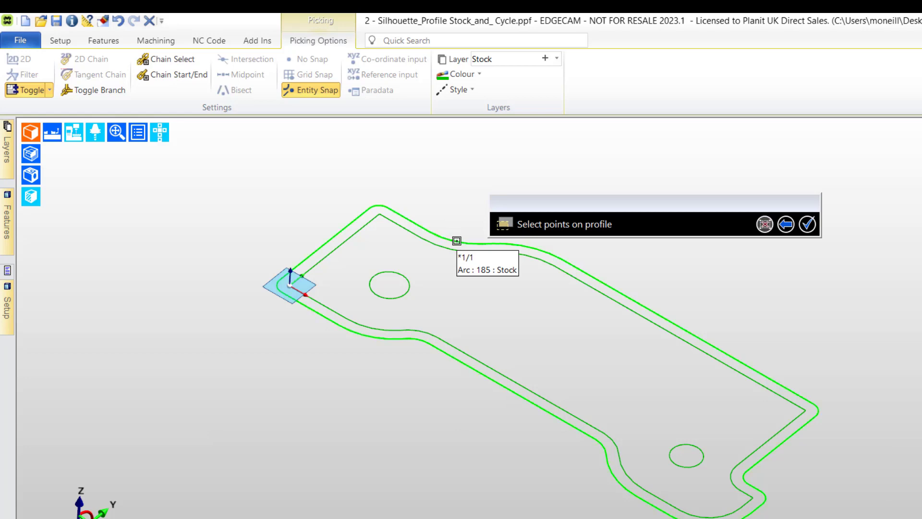
{"action": "right_click", "coordinate": [450, 204]}
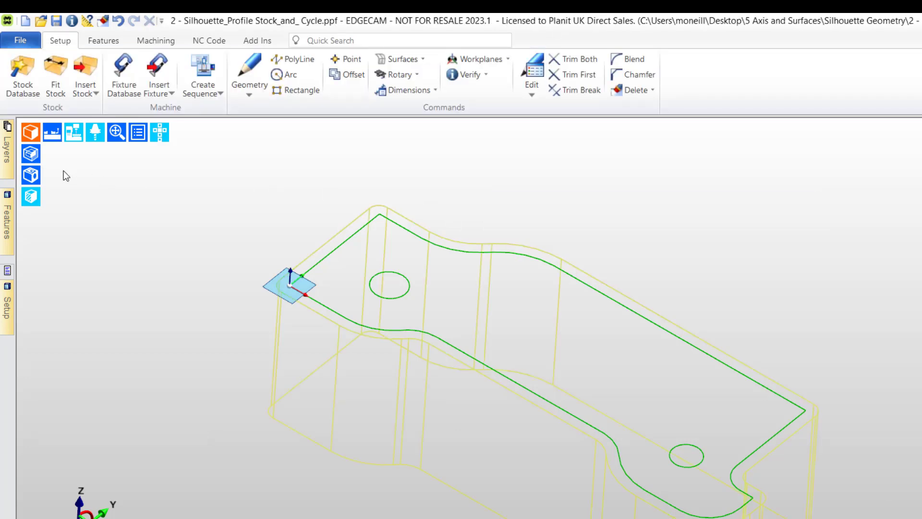
Render the stock shaded and redisplay the Seat Bracket model
{"action": "left_click", "coordinate": [31, 154]}
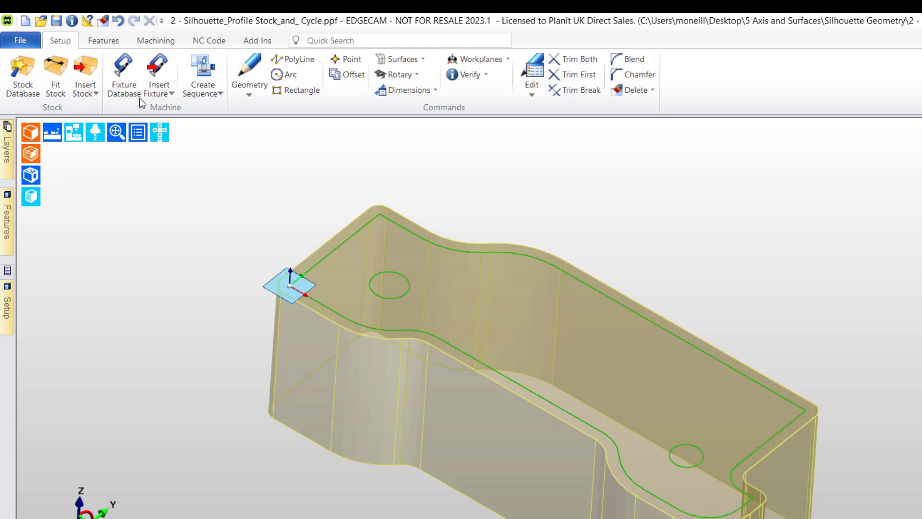
{"action": "left_click", "coordinate": [160, 132]}
Start a Profile Milling cycle with the model type set to Wireframe and the compensation set to Geometry
{"action": "left_click", "coordinate": [151, 40]}
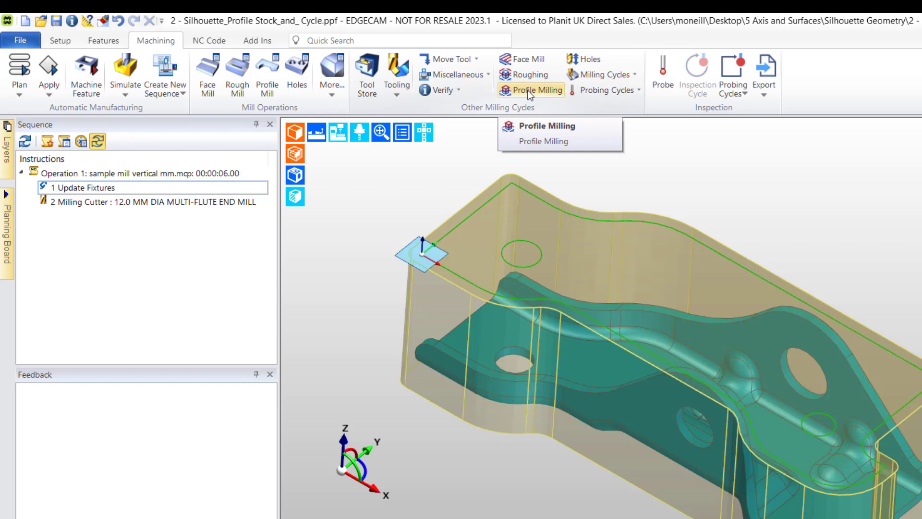
{"action": "left_click", "coordinate": [528, 91]}
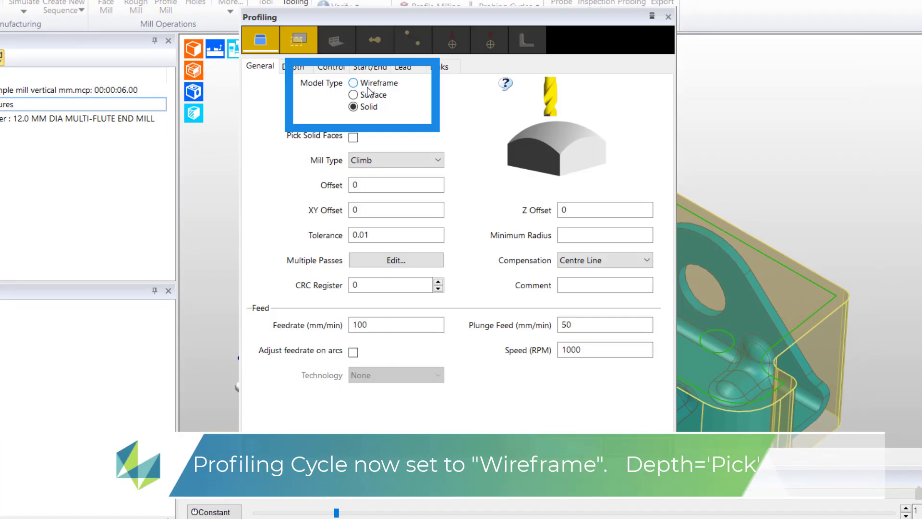
{"action": "left_click", "coordinate": [353, 83]}
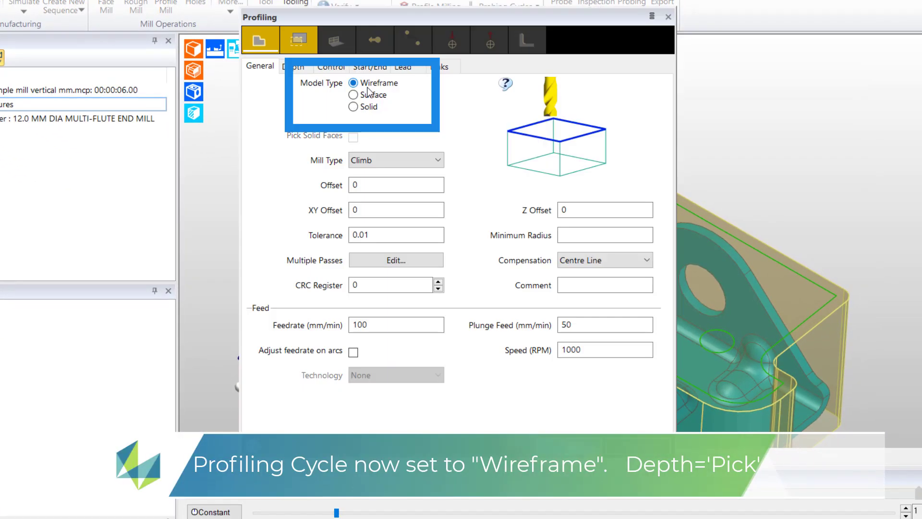
{"action": "left_click", "coordinate": [579, 260]}
{"action": "left_click", "coordinate": [575, 298]}
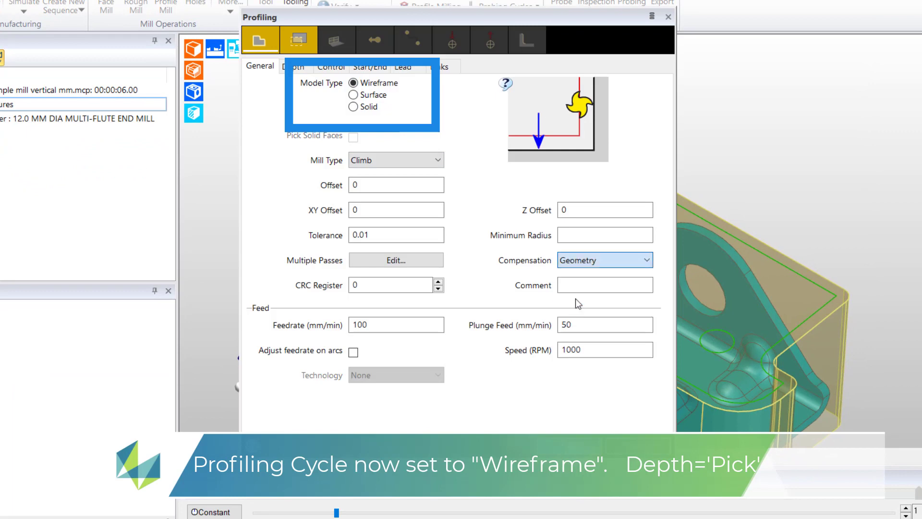
Clear the cusp height and set the depth to <Pick> for the Profiling cycle
{"action": "left_click", "coordinate": [294, 66]}
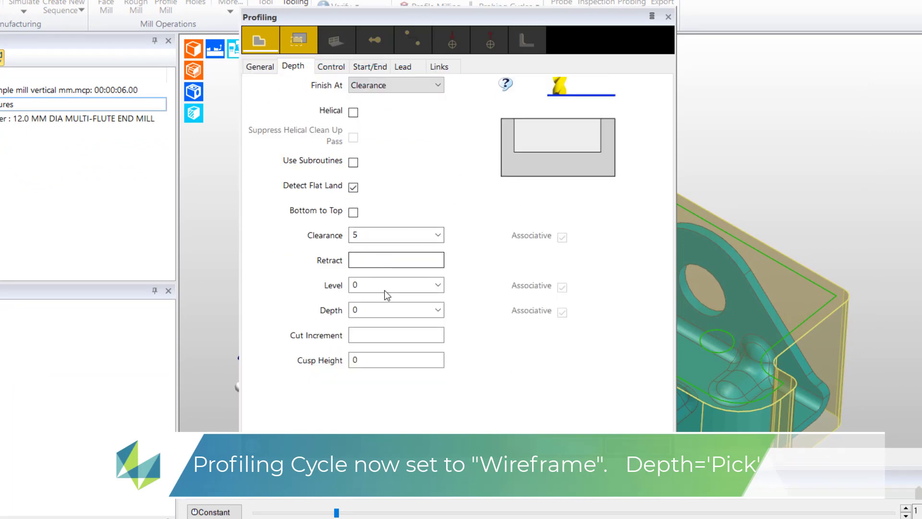
{"action": "left_click", "coordinate": [366, 361]}
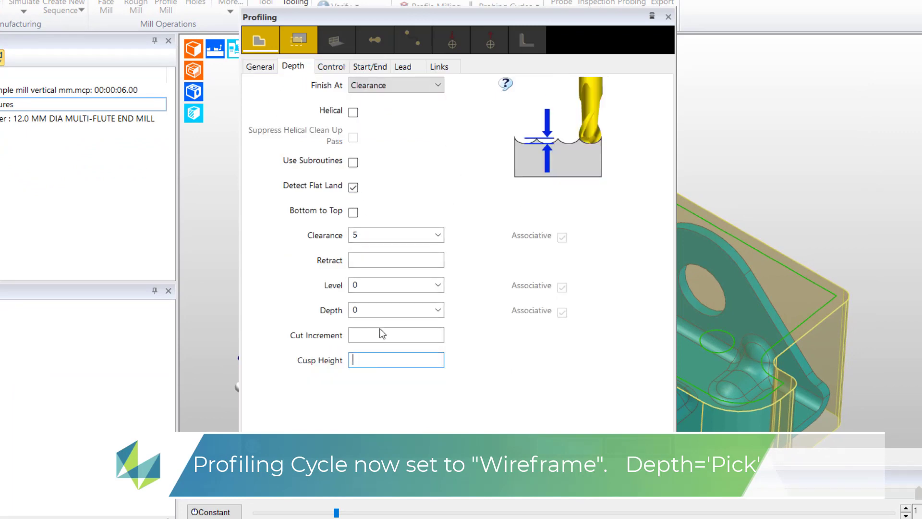
{"action": "left_click", "coordinate": [416, 314]}
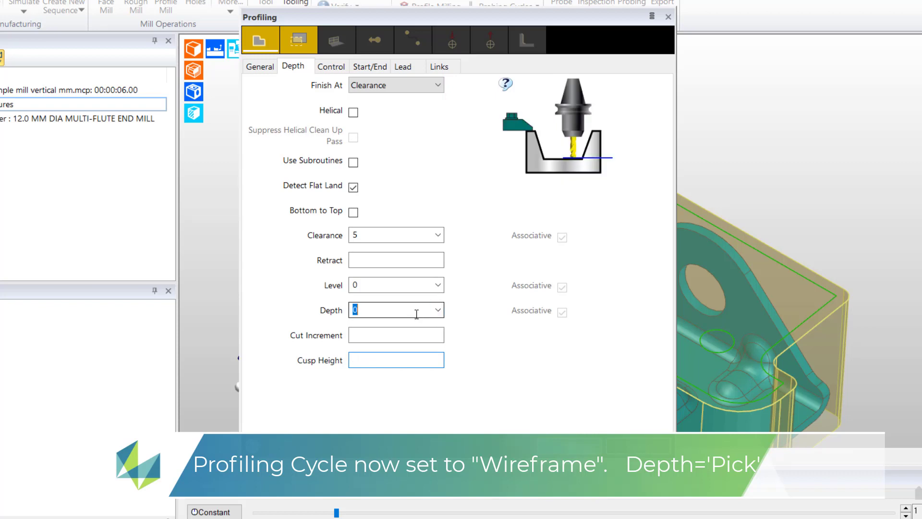
{"action": "left_click", "coordinate": [438, 310]}
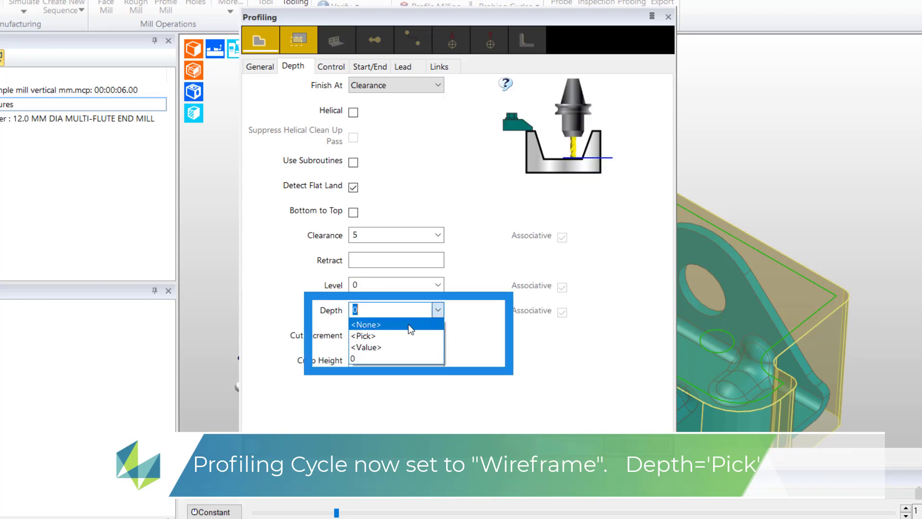
{"action": "left_click", "coordinate": [402, 334]}
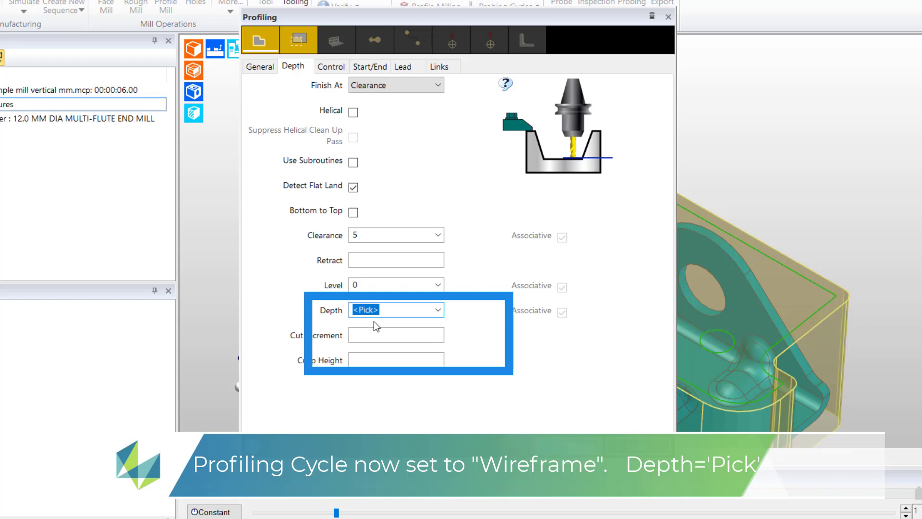
Accept the Profiling settings and choose the original silhouette outline as the profile
{"action": "left_click", "coordinate": [260, 66]}
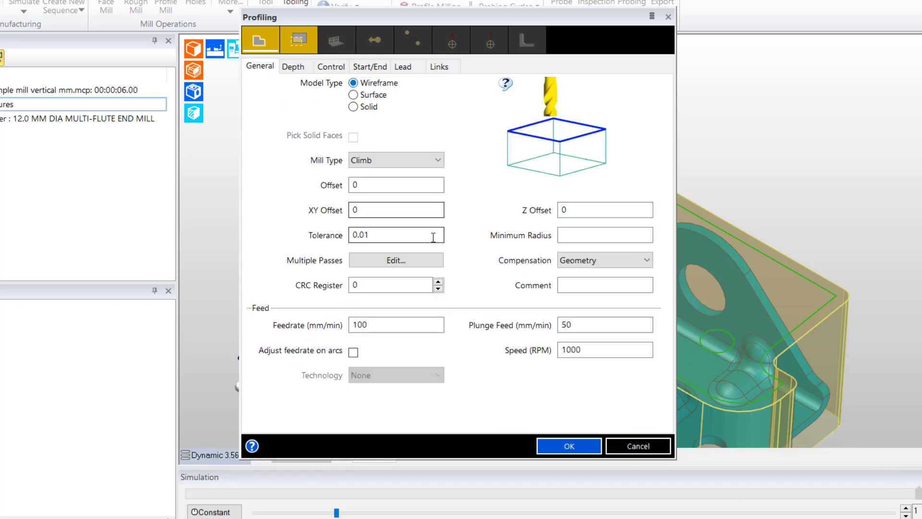
{"action": "left_click", "coordinate": [568, 445]}
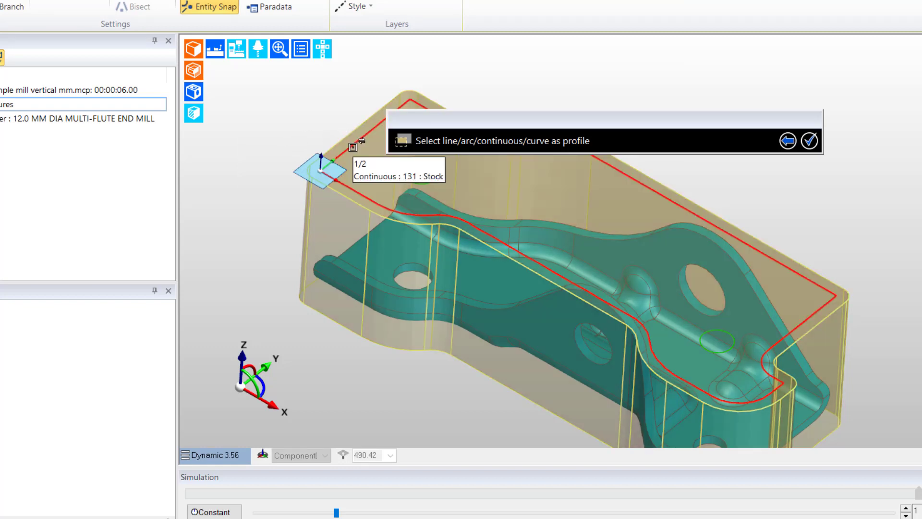
{"action": "left_click", "coordinate": [361, 140]}
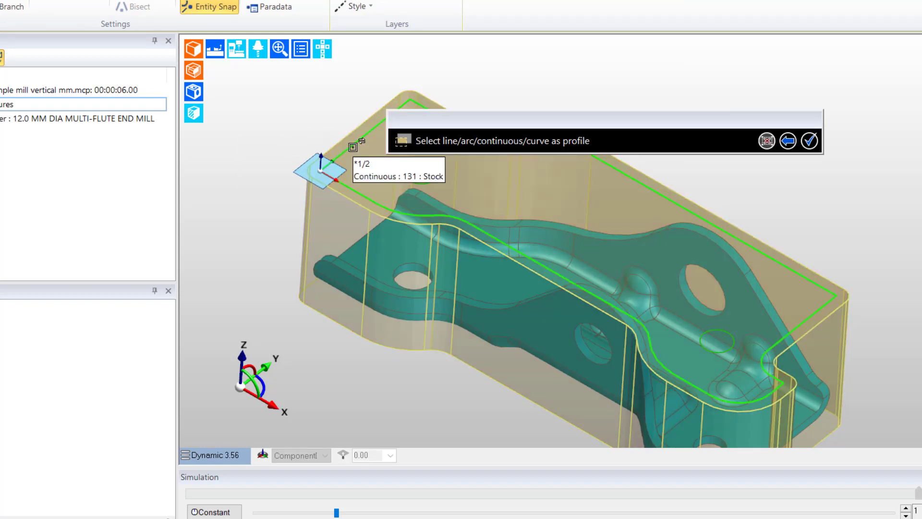
{"action": "key", "text": "Return"}
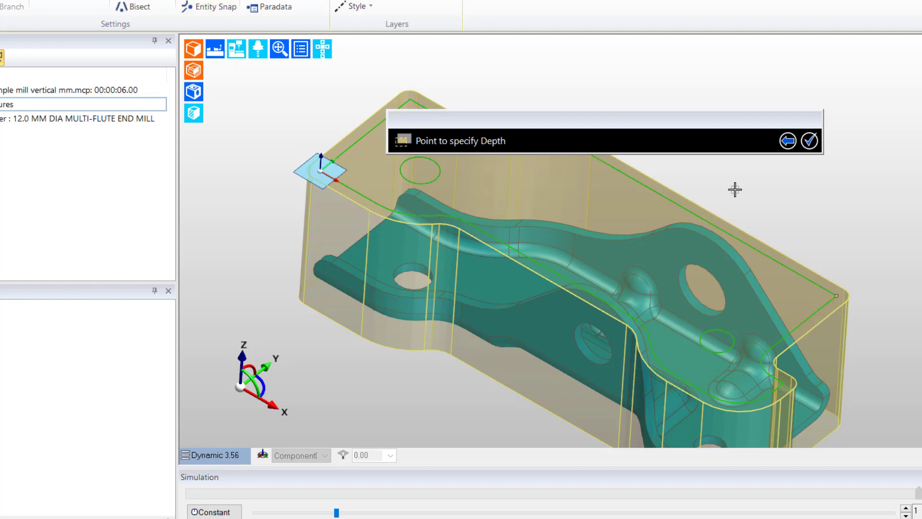
Turn off the stock shading and pick a point on the bracket's base to specify the cutting depth
{"action": "mouse_move", "coordinate": [735, 189]}
{"action": "middle_mouse_down"}
{"action": "mouse_move", "coordinate": [403, 343]}
{"action": "mouse_move", "coordinate": [236, 175]}
{"action": "middle_mouse_up"}
{"action": "left_click", "coordinate": [193, 70]}
{"action": "scroll", "coordinate": [439, 281], "scroll_direction": "up", "scroll_amount": 4}
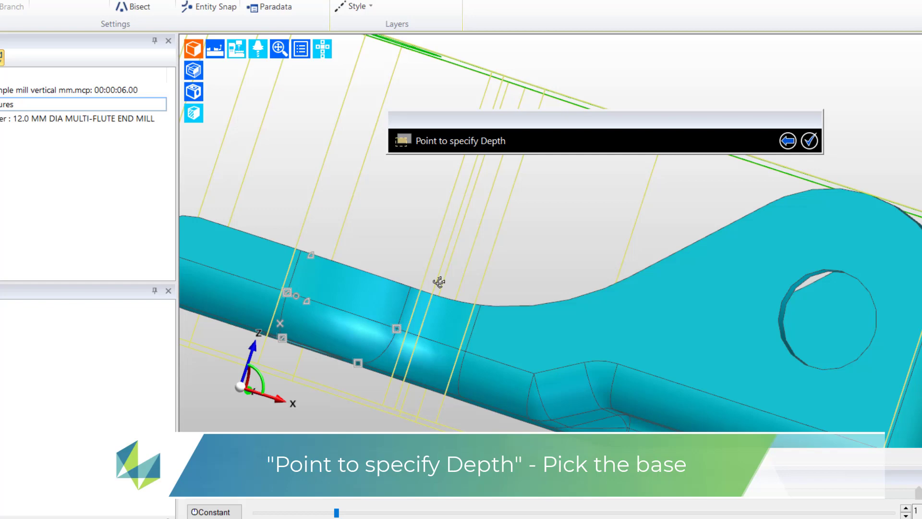
{"action": "middle_click_drag", "start_coordinate": [439, 282], "coordinate": [406, 307]}
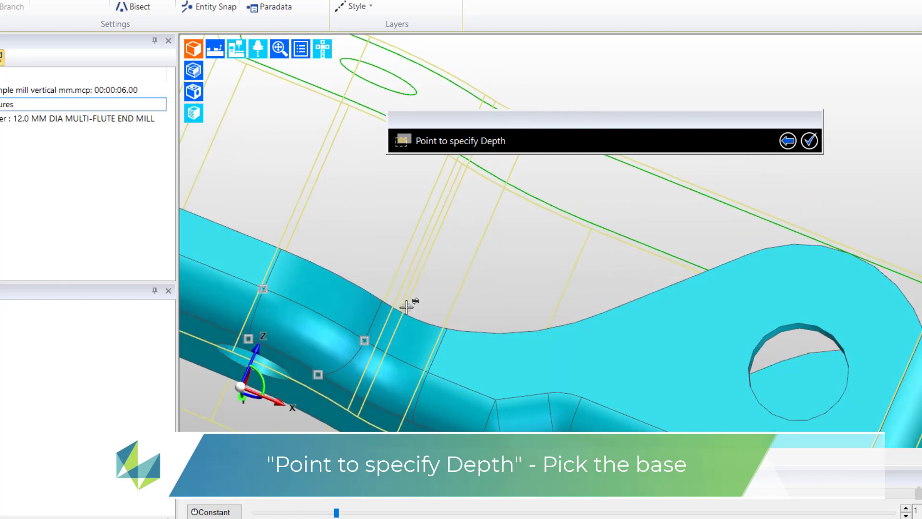
{"action": "left_click", "coordinate": [319, 375]}
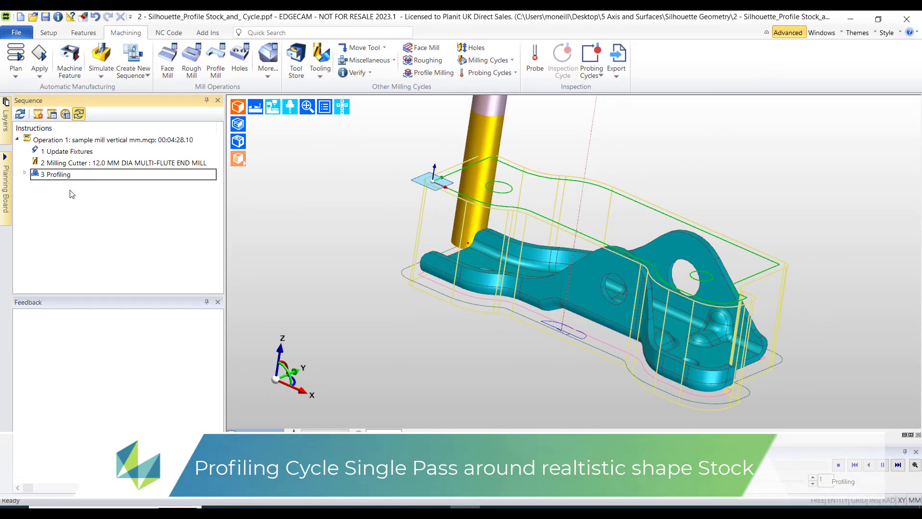
Launch the machining simulation of the wireframe Profiling cycle on the profile stock
{"action": "left_click", "coordinate": [102, 55]}
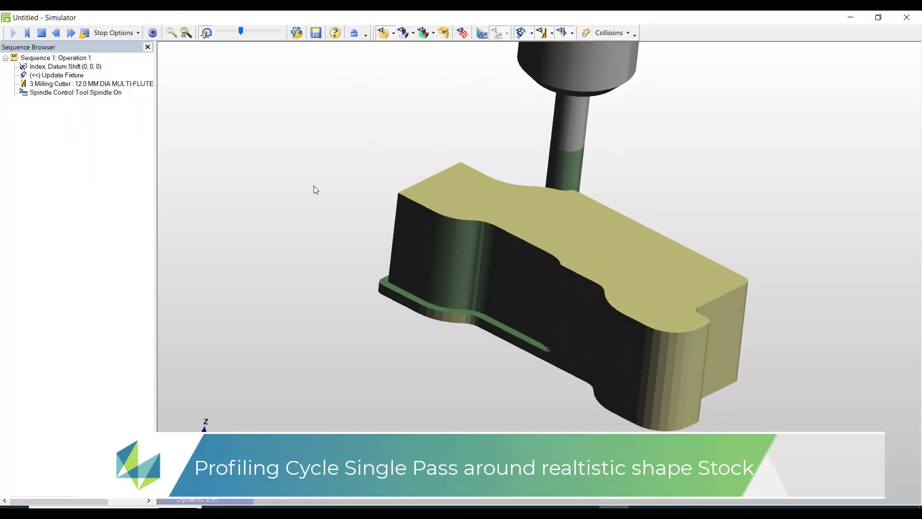